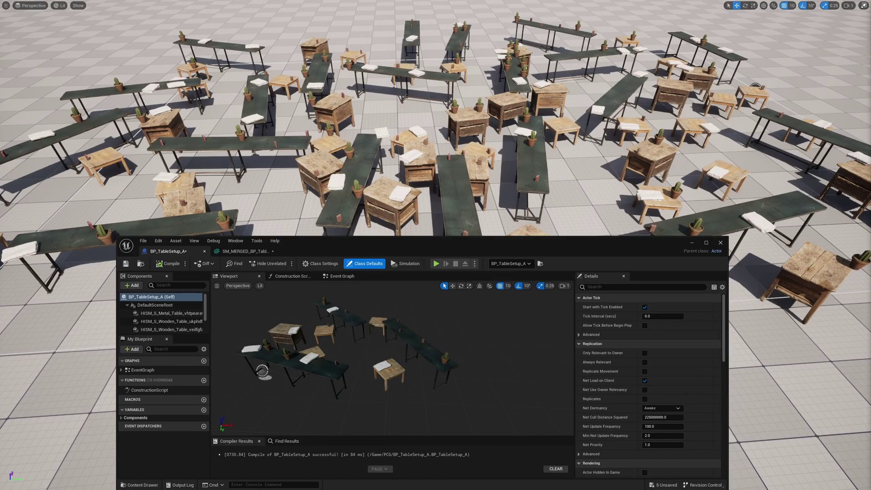
Step: Move the PCG table scatter actor across the floor so its tables regenerate at the new position
{"action": "left_click", "coordinate": [451, 168]}
{"action": "right_click_drag", "start_coordinate": [451, 168], "coordinate": [499, 163]}
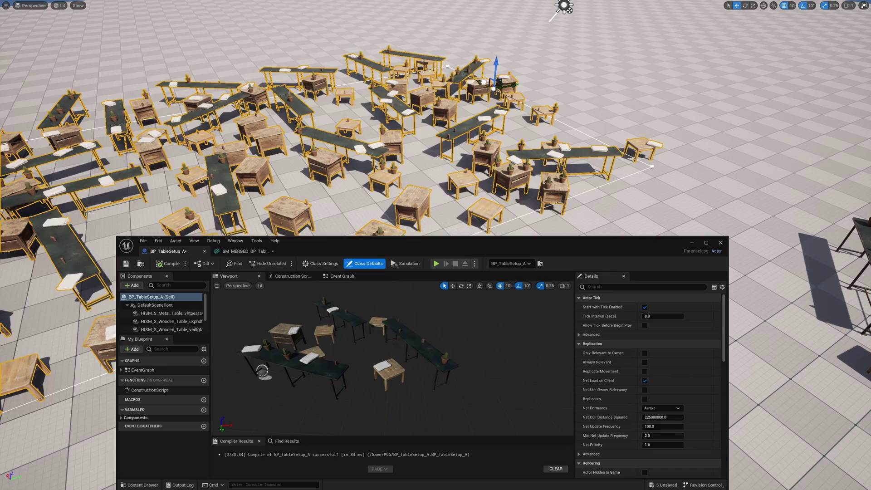
{"action": "left_click_drag", "start_coordinate": [479, 82], "coordinate": [502, 93]}
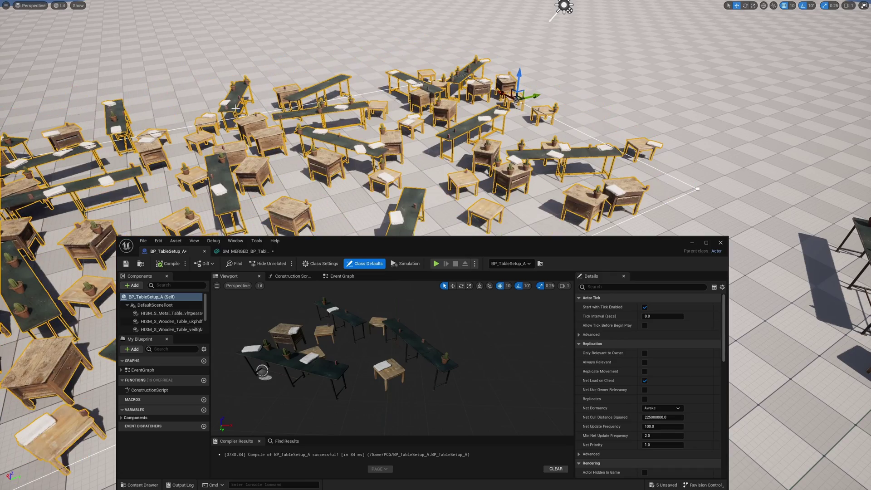
{"action": "mouse_move", "coordinate": [440, 194]}
{"action": "right_mouse_down"}
{"action": "mouse_move", "coordinate": [404, 195]}
{"action": "mouse_move", "coordinate": [440, 193]}
{"action": "right_mouse_up"}
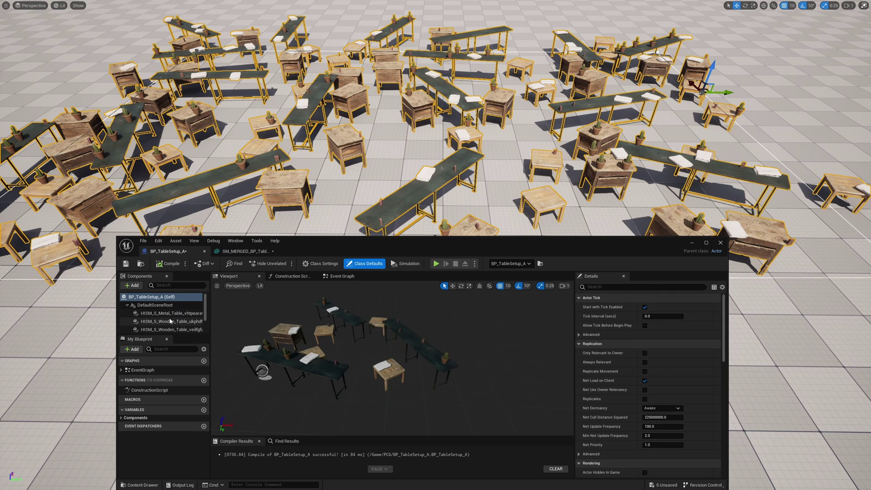
Step: Examine the instanced table, book, cactus pot and towel components of BP_TableSetup_A, and the merged static mesh
{"action": "left_click", "coordinate": [155, 305]}
{"action": "left_click", "coordinate": [167, 321]}
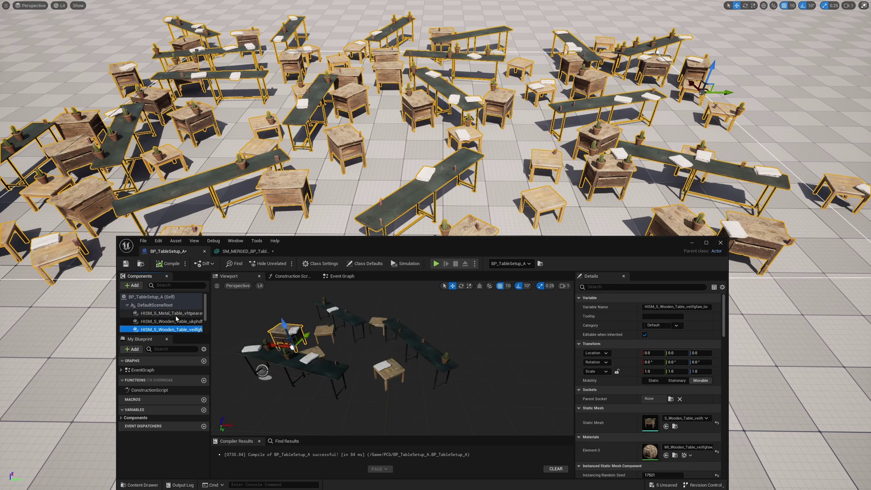
{"action": "scroll", "coordinate": [167, 327], "scroll_direction": "down", "scroll_amount": 2}
{"action": "left_click", "coordinate": [168, 327]}
{"action": "left_click", "coordinate": [168, 313]}
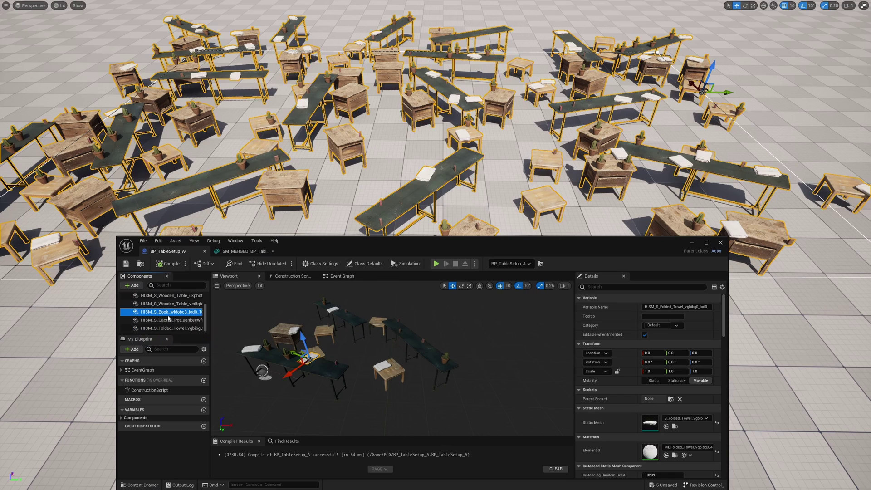
{"action": "left_click", "coordinate": [171, 305]}
{"action": "left_click", "coordinate": [168, 321]}
{"action": "left_click", "coordinate": [167, 328]}
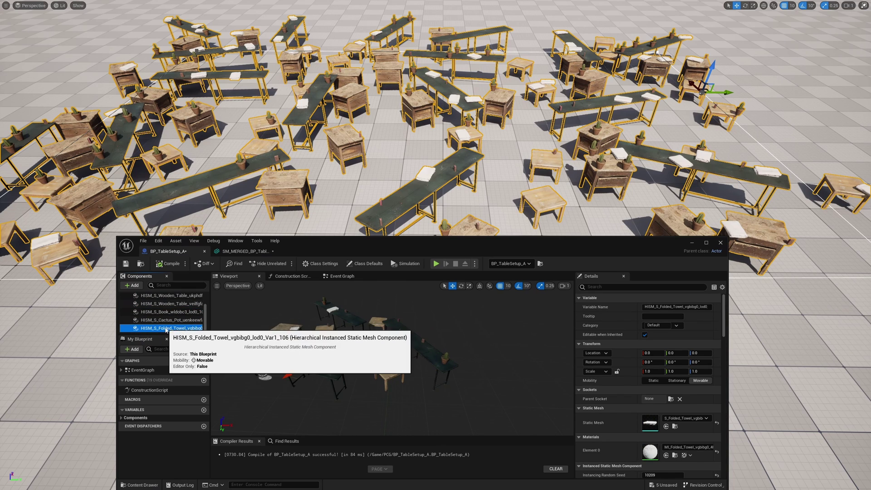
{"action": "left_click", "coordinate": [245, 251]}
{"action": "right_click_drag", "start_coordinate": [257, 414], "coordinate": [266, 418]}
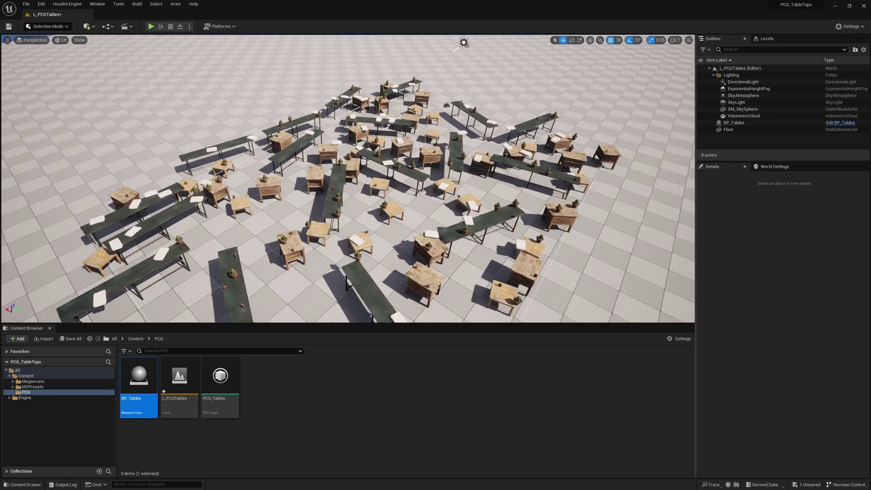
Step: Move the BP_Tables actor along the X axis to 280
{"action": "left_click", "coordinate": [473, 197]}
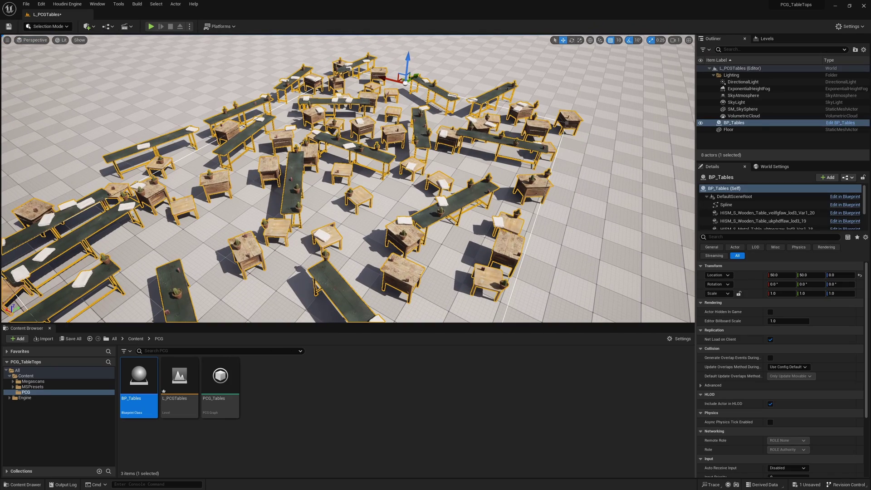
{"action": "left_click_drag", "start_coordinate": [388, 79], "coordinate": [352, 73]}
{"action": "right_click_drag", "start_coordinate": [351, 73], "coordinate": [295, 73]}
{"action": "key", "text": "f"}
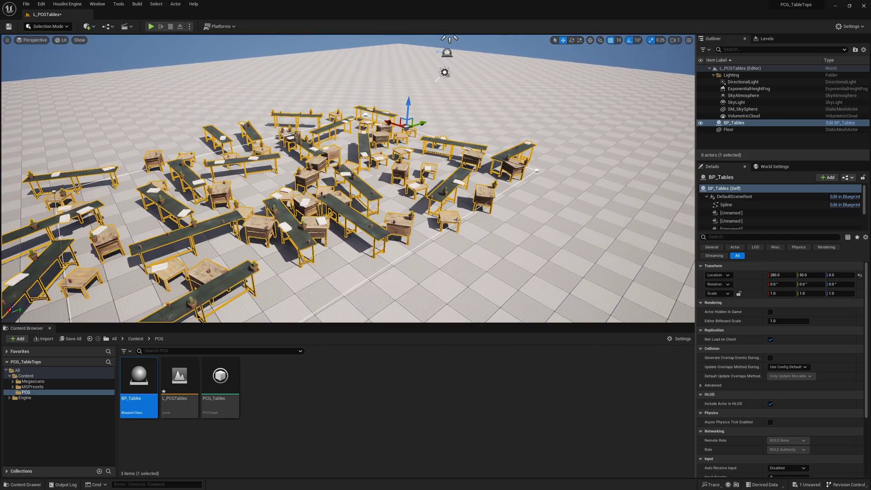
Step: Place a second BP_Tables actor on the empty floor beside the existing table scatter
{"action": "right_click_drag", "start_coordinate": [400, 275], "coordinate": [444, 289]}
{"action": "left_click_drag", "start_coordinate": [144, 381], "coordinate": [401, 237]}
{"action": "right_click_drag", "start_coordinate": [400, 237], "coordinate": [468, 263]}
{"action": "right_click_drag", "start_coordinate": [469, 168], "coordinate": [451, 162]}
{"action": "left_click_drag", "start_coordinate": [452, 155], "coordinate": [501, 155]}
{"action": "right_click_drag", "start_coordinate": [500, 154], "coordinate": [539, 150]}
Step: Move the second BP_Tables actor away from the large scatter to X -1640, Y -730
{"action": "left_click_drag", "start_coordinate": [367, 168], "coordinate": [409, 165], "text": "shift"}
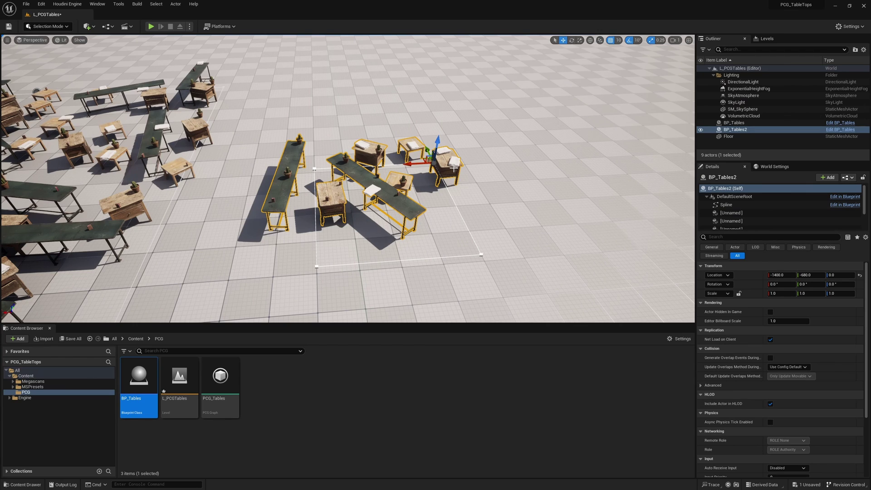
{"action": "mouse_move", "coordinate": [413, 166]}
{"action": "left_mouse_down", "text": "shift"}
{"action": "mouse_move", "coordinate": [431, 161]}
{"action": "mouse_move", "coordinate": [407, 165]}
{"action": "mouse_move", "coordinate": [411, 156]}
{"action": "mouse_move", "coordinate": [438, 150]}
{"action": "mouse_move", "coordinate": [408, 181]}
{"action": "left_mouse_up", "text": "shift"}
{"action": "right_click_drag", "start_coordinate": [409, 181], "coordinate": [244, 200]}
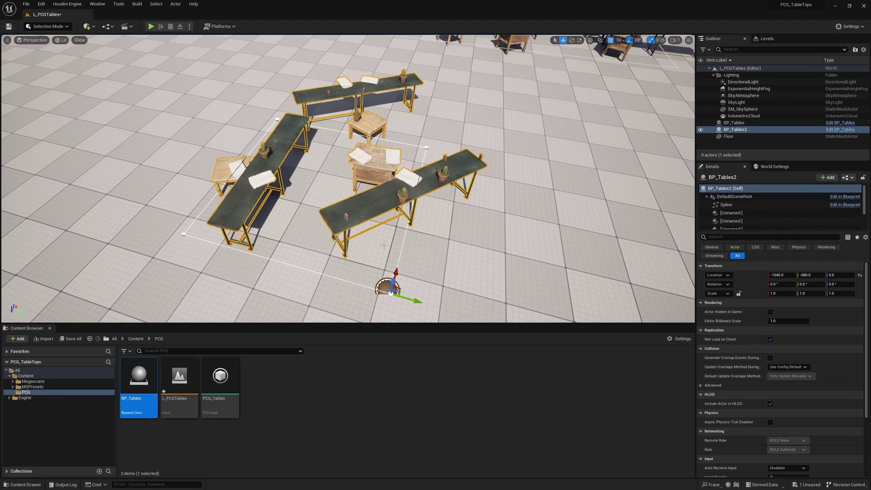
{"action": "left_click_drag", "start_coordinate": [413, 303], "coordinate": [386, 295]}
{"action": "right_click_drag", "start_coordinate": [435, 192], "coordinate": [522, 192]}
{"action": "right_click_drag", "start_coordinate": [433, 257], "coordinate": [433, 257]}
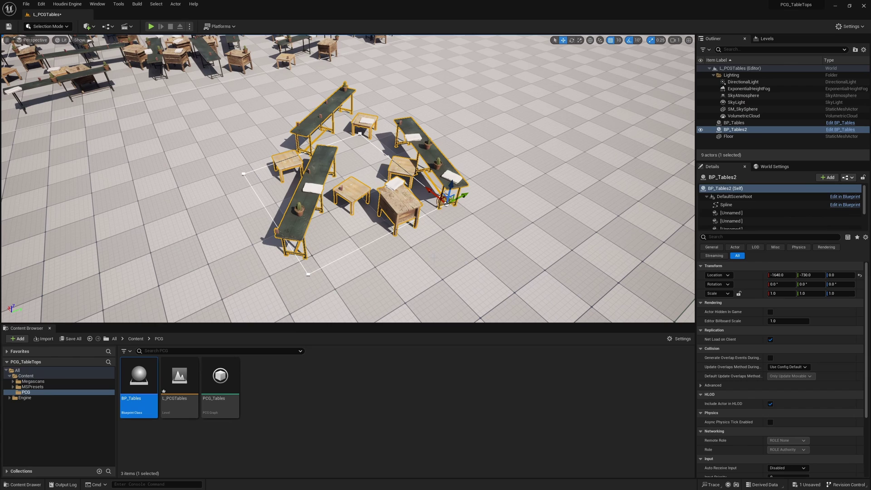
Step: Clear the PCG link on BP_Tables2's PCG component to stamp its generated tables into a separate actor
{"action": "left_click_drag", "start_coordinate": [435, 259], "coordinate": [492, 259], "text": "alt"}
{"action": "scroll", "coordinate": [787, 215], "scroll_direction": "down", "scroll_amount": 3}
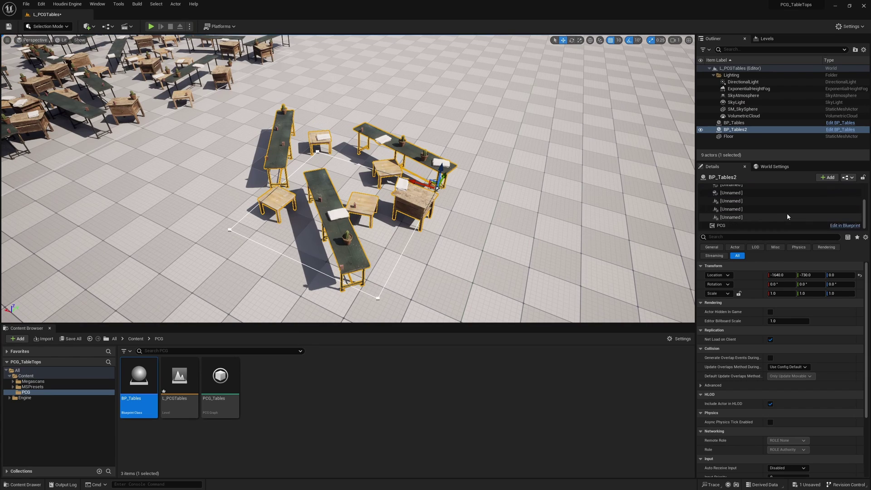
{"action": "left_click", "coordinate": [730, 225]}
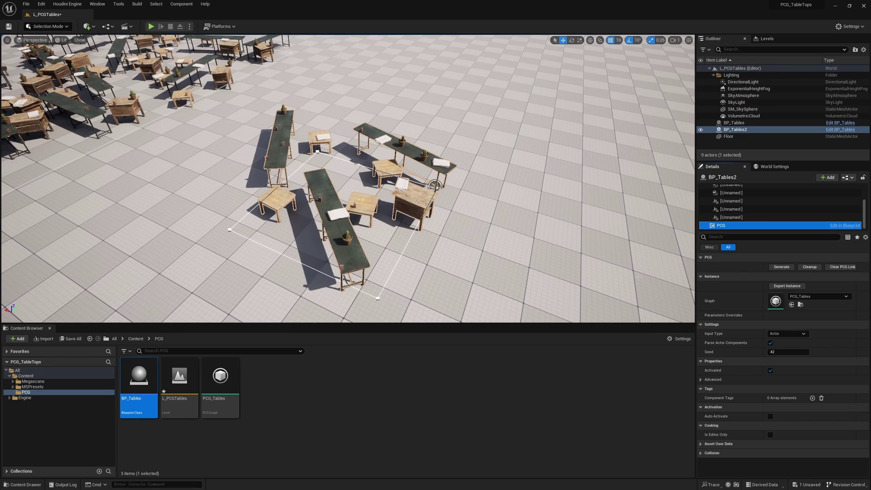
{"action": "left_click", "coordinate": [842, 268]}
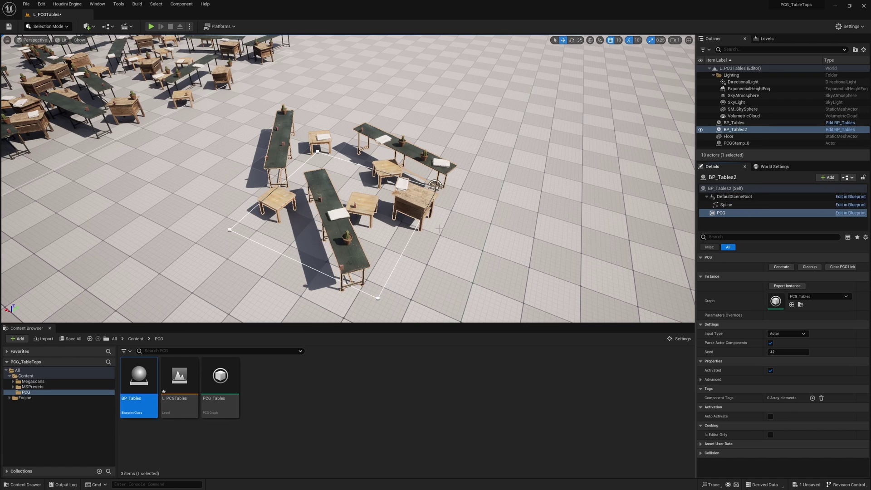
Step: Move the stamped table actor away from its source to X -2630, Y -60 and review its mesh components
{"action": "left_click", "coordinate": [435, 185]}
{"action": "key", "text": "f"}
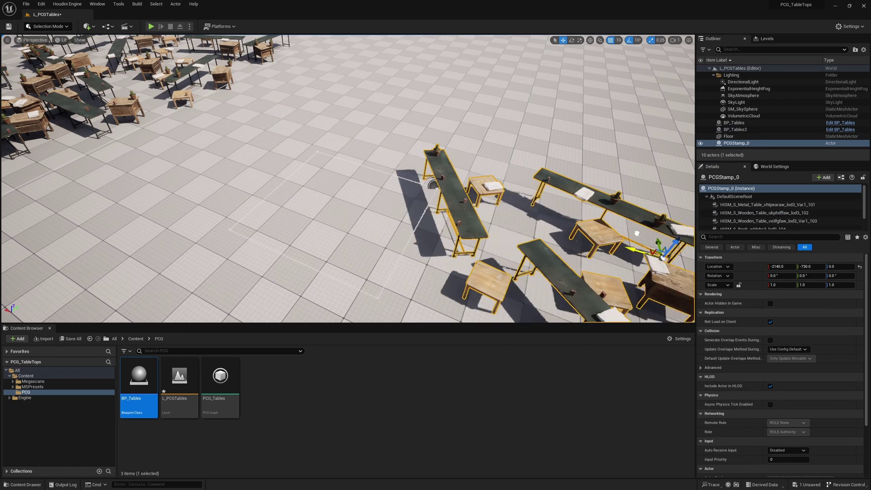
{"action": "left_click_drag", "start_coordinate": [426, 201], "coordinate": [549, 207]}
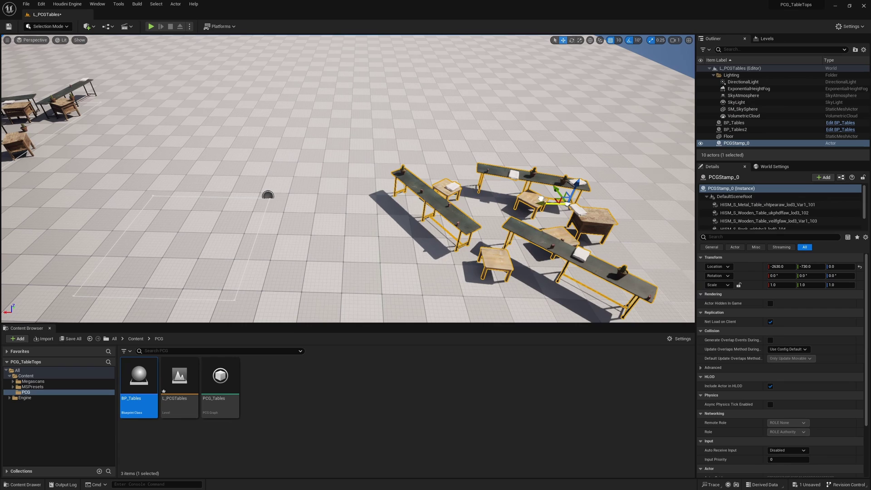
{"action": "scroll", "coordinate": [748, 218], "scroll_direction": "down", "scroll_amount": 2}
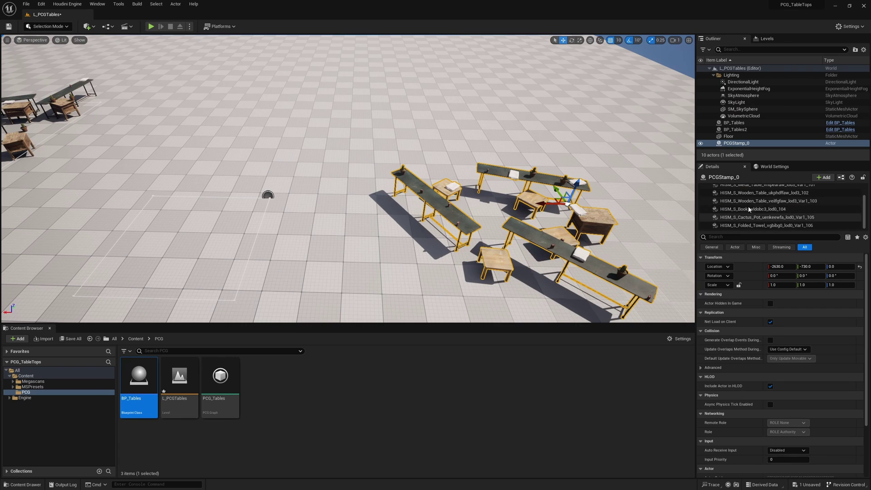
{"action": "scroll", "coordinate": [749, 213], "scroll_direction": "up", "scroll_amount": 2}
{"action": "scroll", "coordinate": [751, 211], "scroll_direction": "down", "scroll_amount": 2}
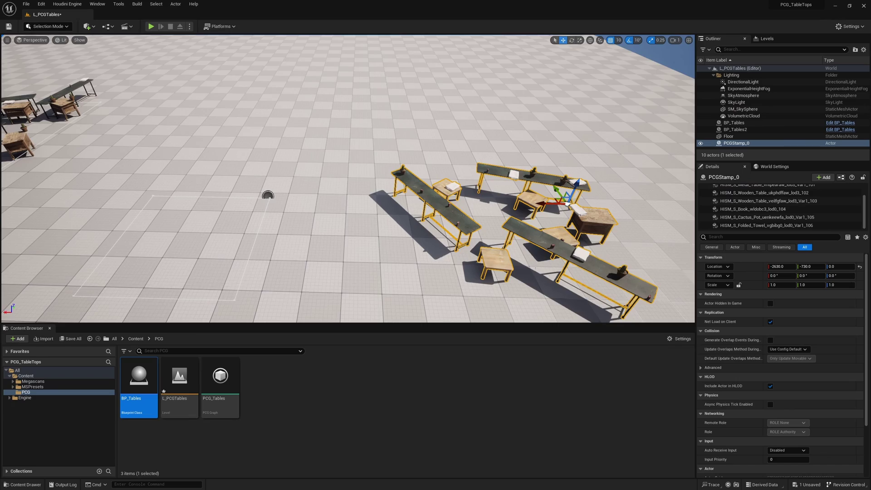
{"action": "right_click_drag", "start_coordinate": [522, 190], "coordinate": [563, 195]}
{"action": "left_click_drag", "start_coordinate": [409, 172], "coordinate": [344, 83]}
{"action": "right_click_drag", "start_coordinate": [344, 84], "coordinate": [191, 65]}
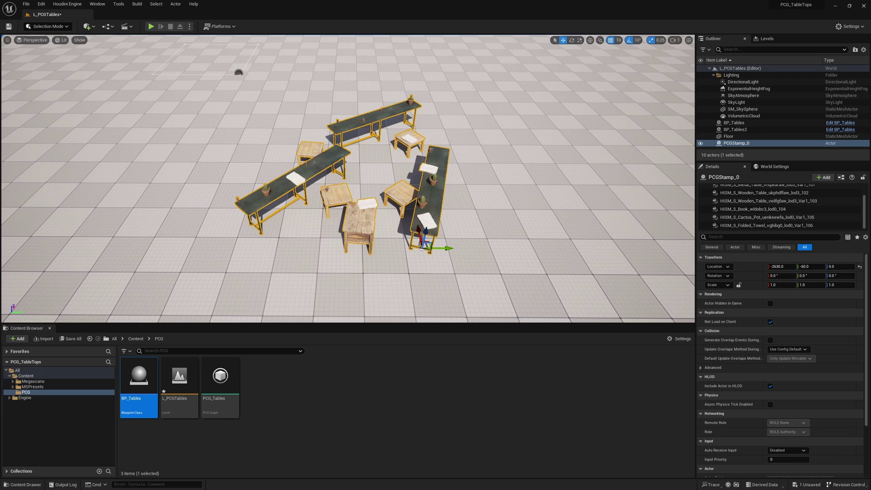
Step: Convert the stamped table actor into a Blueprint class named BP_TableSetup_A in the PCG folder
{"action": "left_click", "coordinate": [842, 178]}
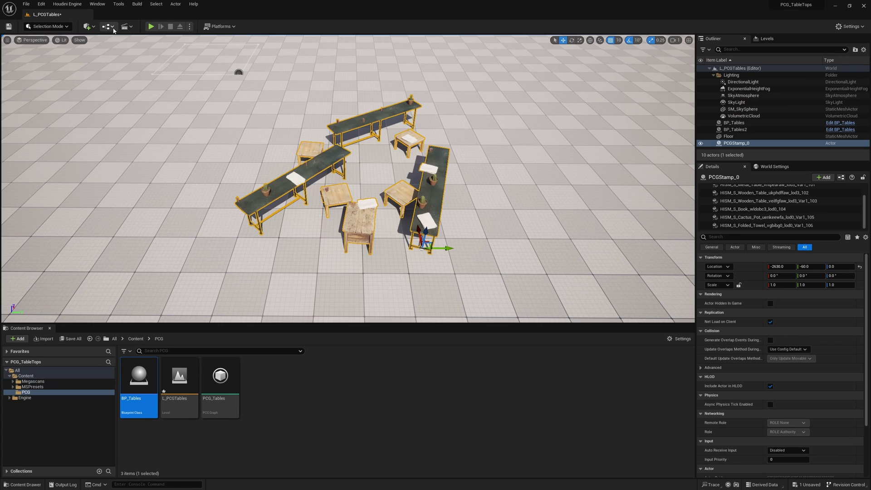
{"action": "left_click", "coordinate": [842, 177]}
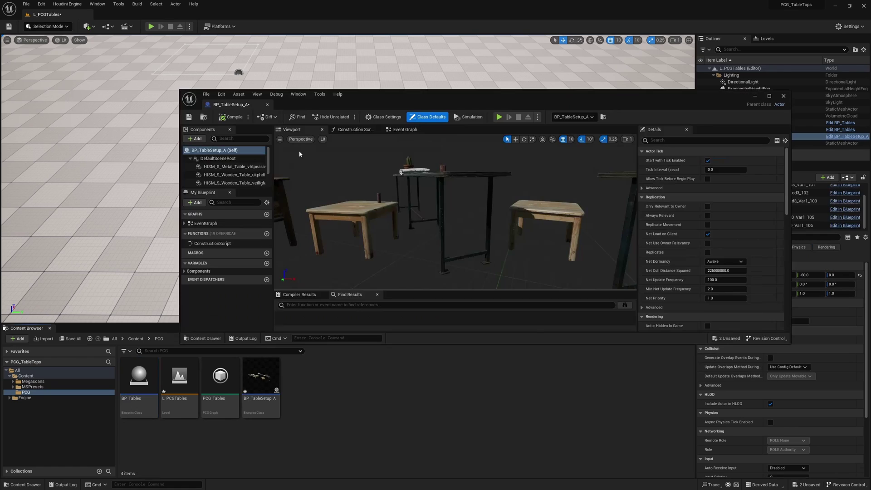
Step: Examine the table layout and instanced wooden table components in the BP_TableSetup_A Blueprint, and close its editor
{"action": "right_click_drag", "start_coordinate": [458, 214], "coordinate": [442, 229]}
{"action": "key", "text": "s"}
{"action": "key", "text": "w"}
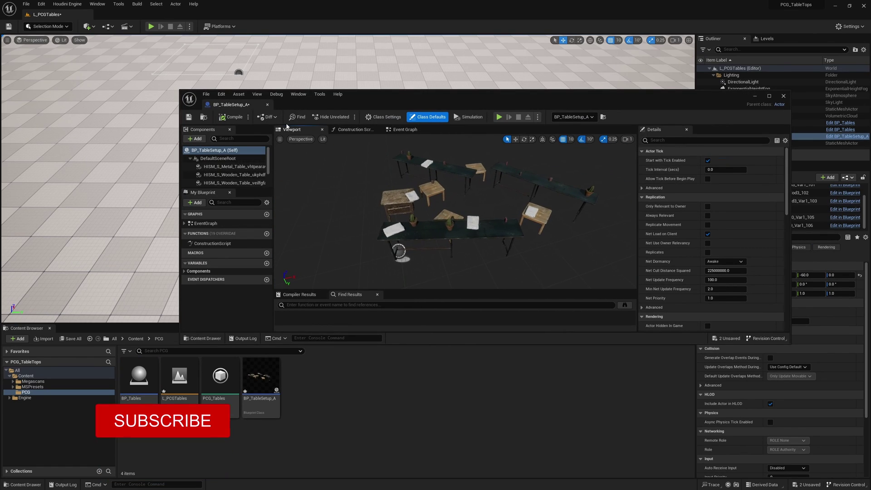
{"action": "left_click", "coordinate": [229, 175]}
{"action": "scroll", "coordinate": [231, 174], "scroll_direction": "down", "scroll_amount": 1}
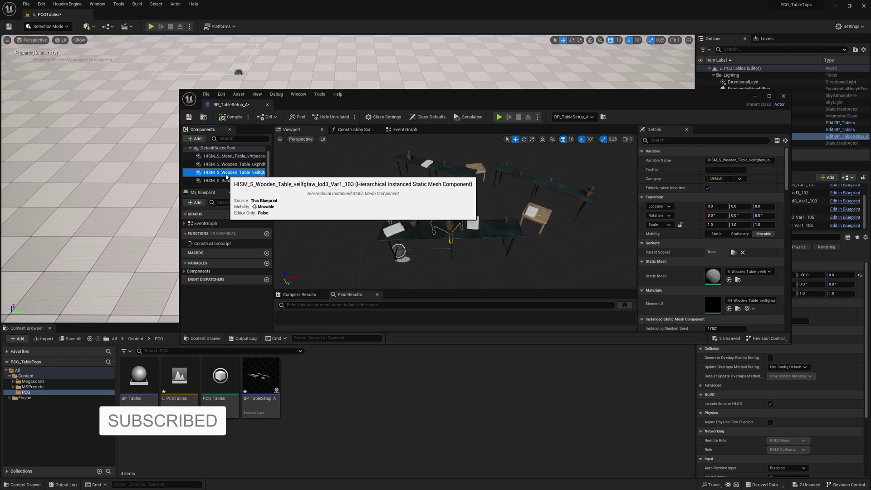
{"action": "left_click", "coordinate": [231, 174]}
{"action": "left_click", "coordinate": [548, 220]}
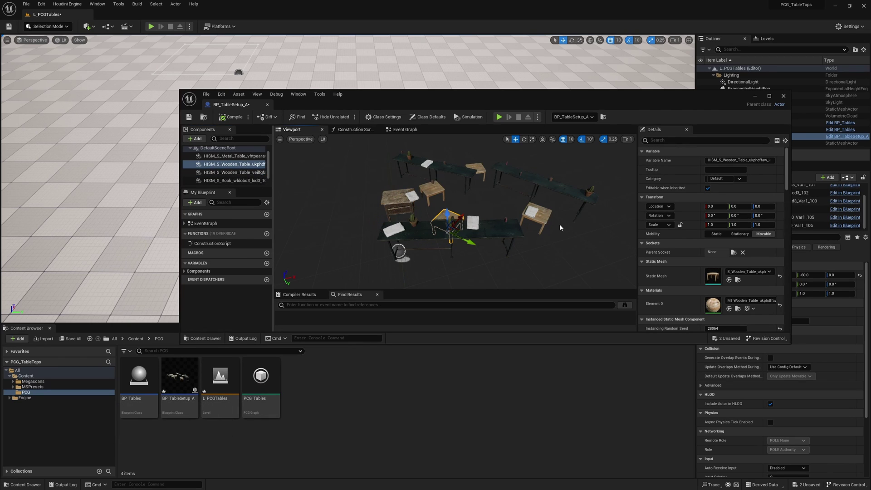
{"action": "left_click_drag", "start_coordinate": [459, 221], "coordinate": [463, 202]}
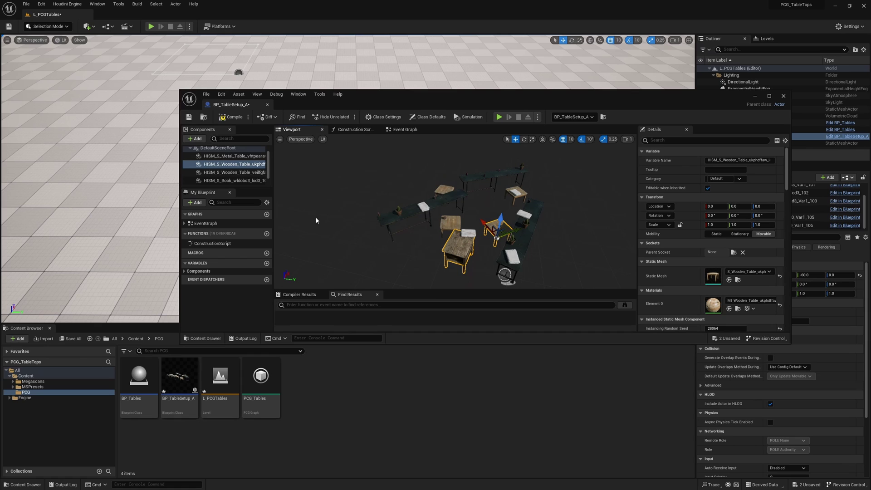
{"action": "middle_click", "coordinate": [227, 104]}
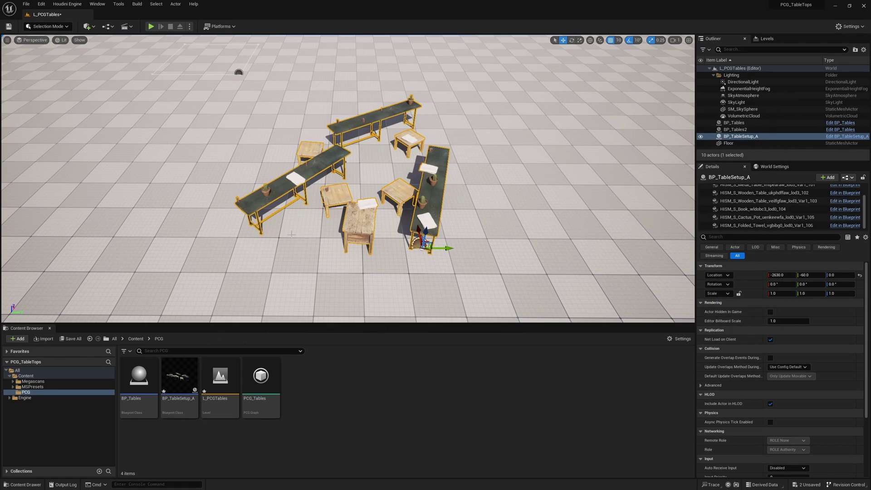
Step: Move the BP_TableSetup_A actor along Y to 100 and regenerate the PCG tables on BP_Tables2
{"action": "left_click_drag", "start_coordinate": [442, 250], "coordinate": [344, 243]}
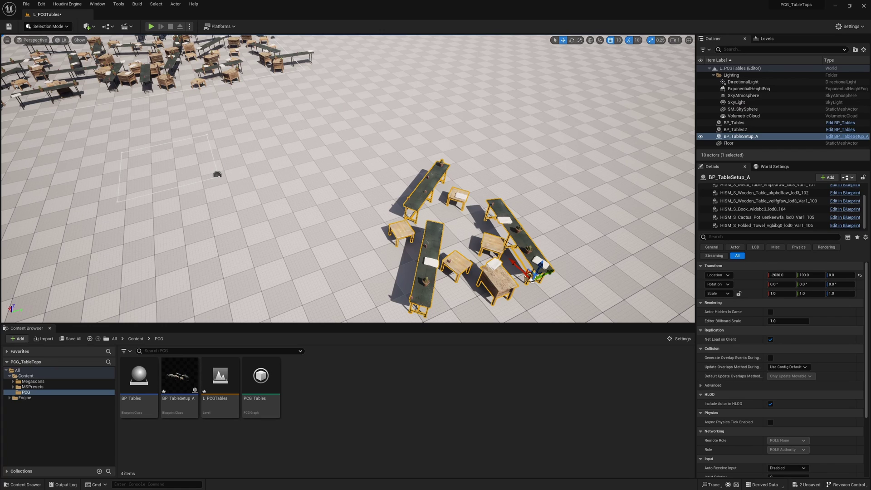
{"action": "left_click", "coordinate": [217, 175]}
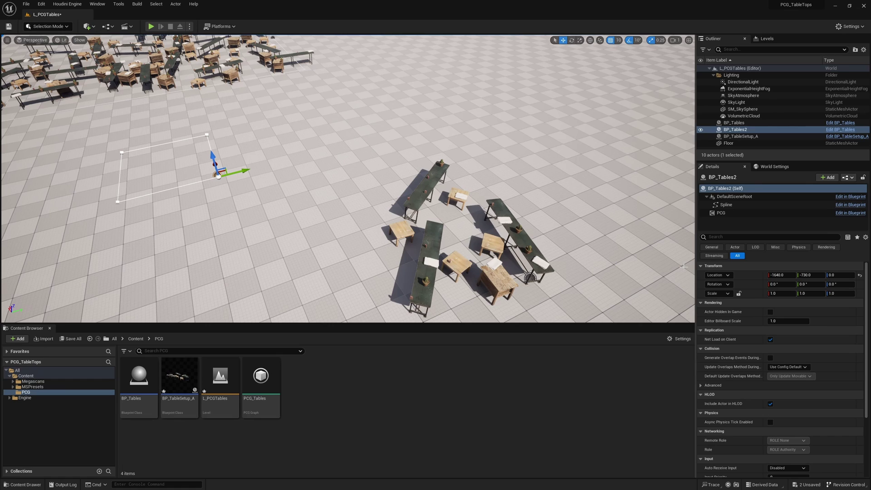
{"action": "left_click", "coordinate": [723, 213]}
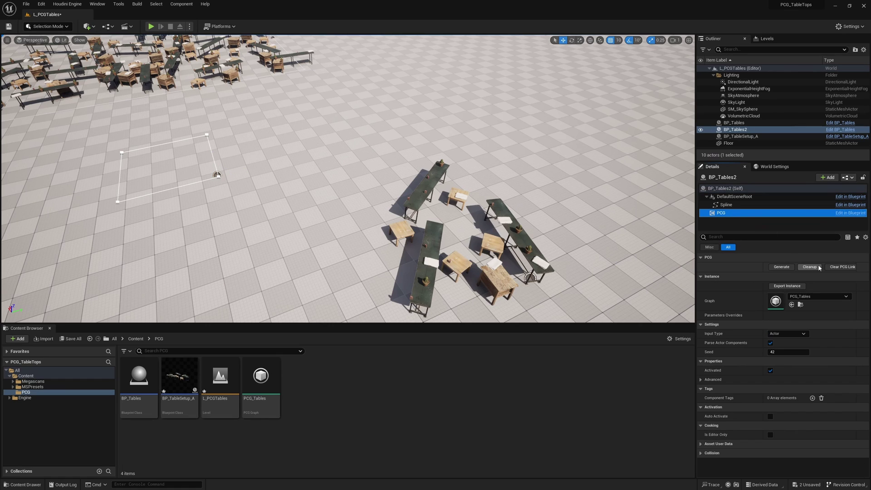
{"action": "left_click", "coordinate": [781, 267]}
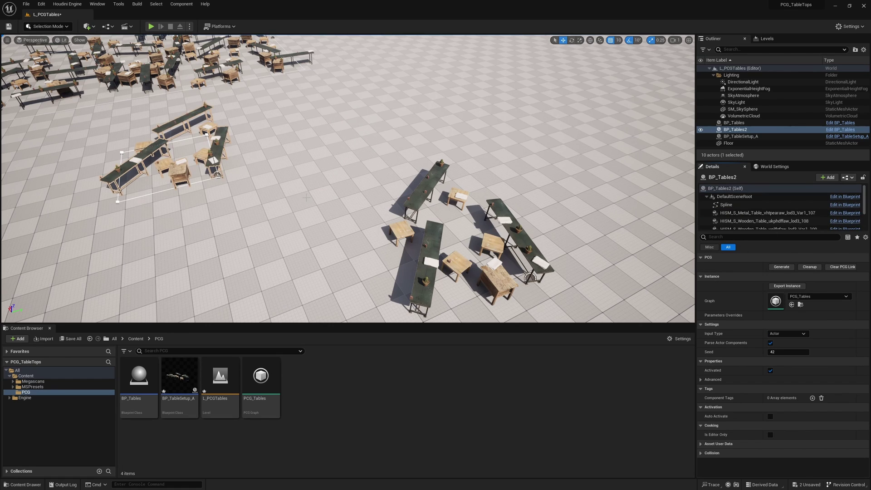
Step: Try to convert the BP_Tables2 actor directly to a static mesh in the PCG folder, and inspect the generated mesh
{"action": "right_click_drag", "start_coordinate": [512, 225], "coordinate": [593, 238]}
{"action": "left_click", "coordinate": [505, 210]}
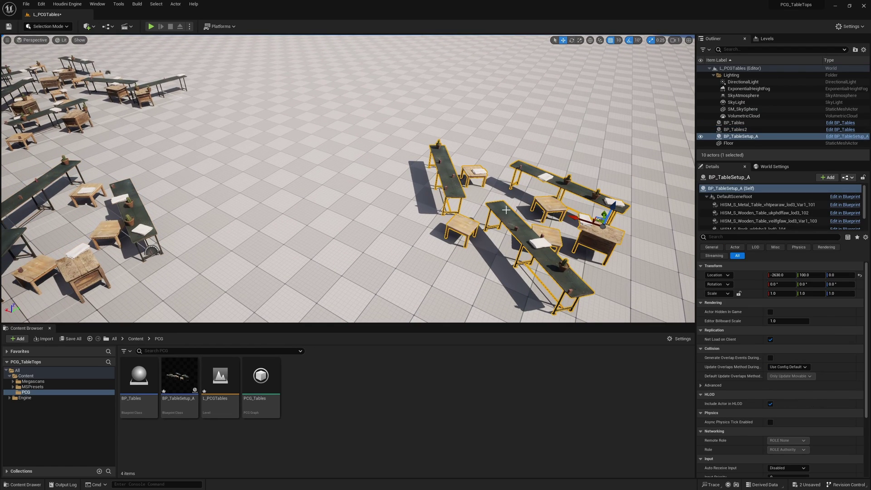
{"action": "left_click", "coordinate": [133, 219]}
{"action": "key", "text": "f"}
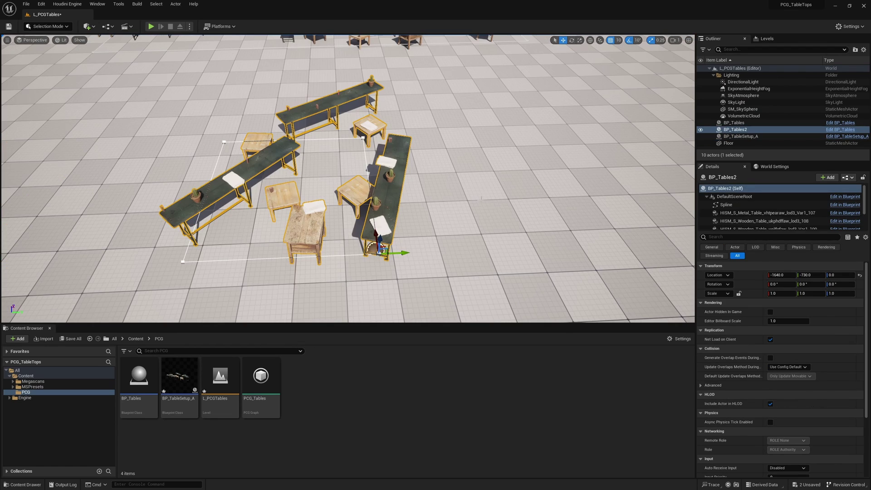
{"action": "left_click", "coordinate": [175, 5]}
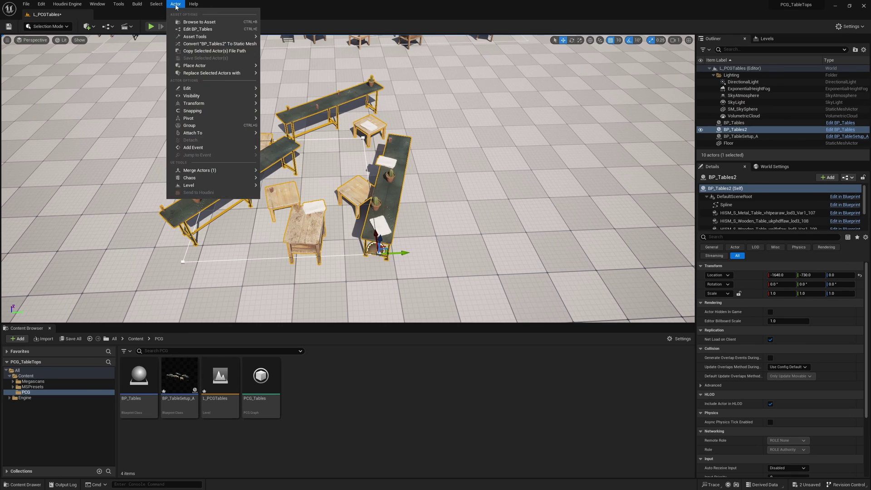
{"action": "left_click", "coordinate": [225, 44]}
{"action": "left_click", "coordinate": [385, 226]}
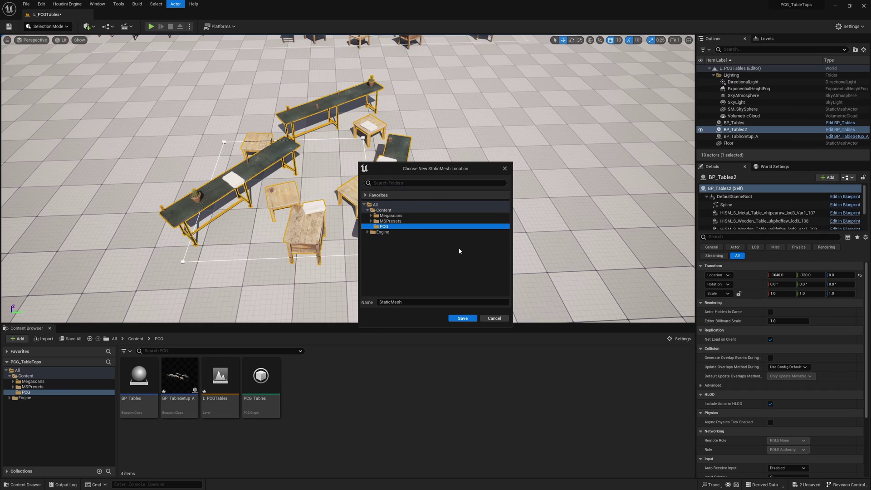
{"action": "left_click", "coordinate": [472, 318]}
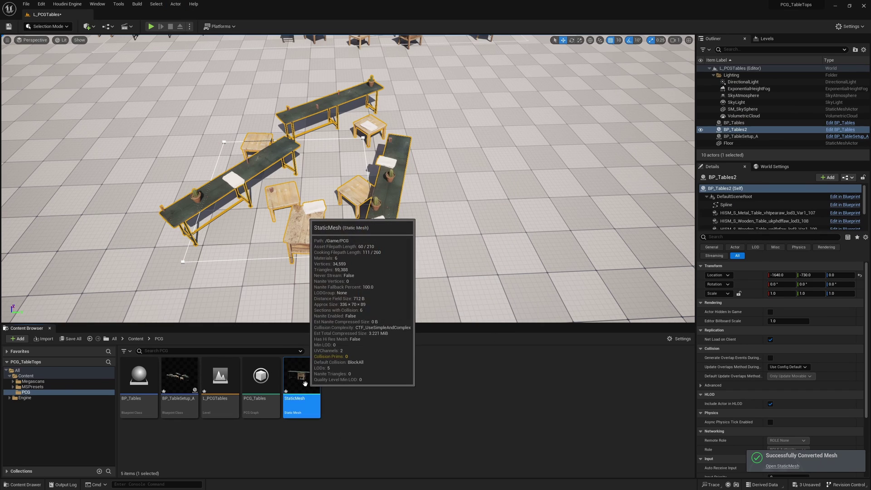
{"action": "double_click", "coordinate": [301, 381]}
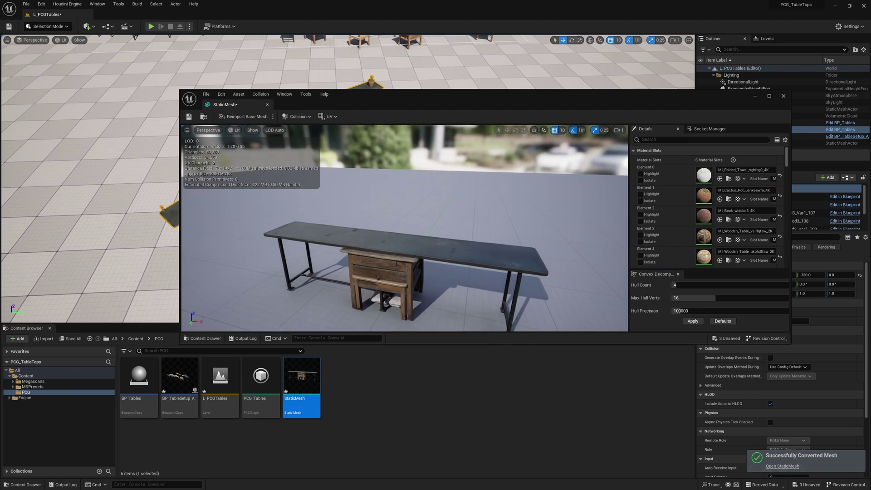
{"action": "mouse_move", "coordinate": [520, 237]}
{"action": "right_mouse_down"}
{"action": "mouse_move", "coordinate": [545, 236]}
{"action": "mouse_move", "coordinate": [535, 213]}
{"action": "mouse_move", "coordinate": [521, 238]}
{"action": "right_mouse_up"}
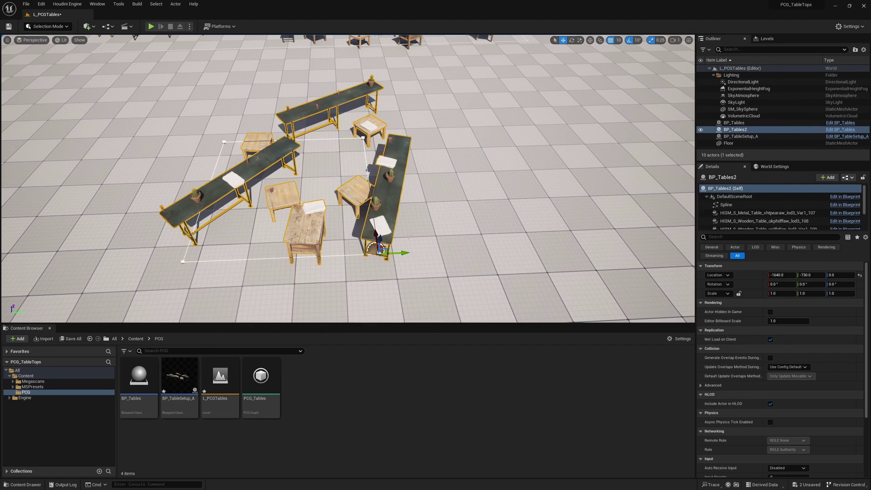
Step: Merge the BP_Tables2 actor's meshes into one static mesh asset saved in the PCG folder, keeping the suggested name
{"action": "left_click", "coordinate": [175, 4]}
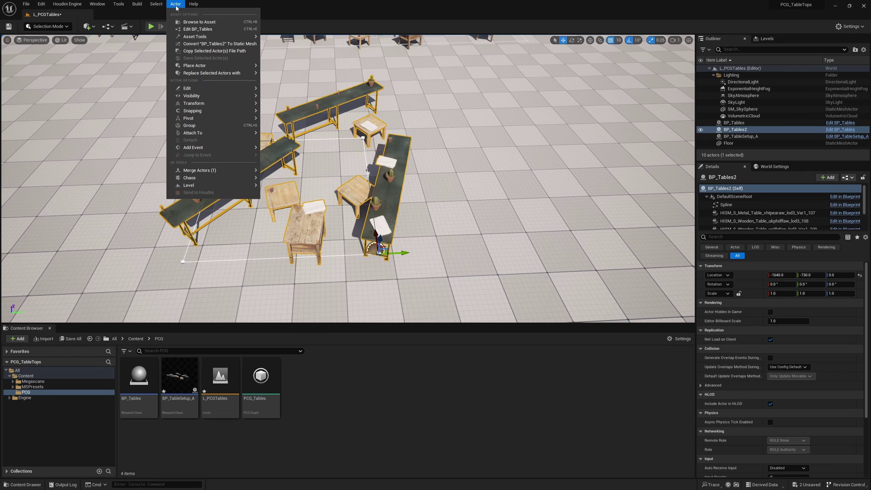
{"action": "mouse_move", "coordinate": [223, 171]}
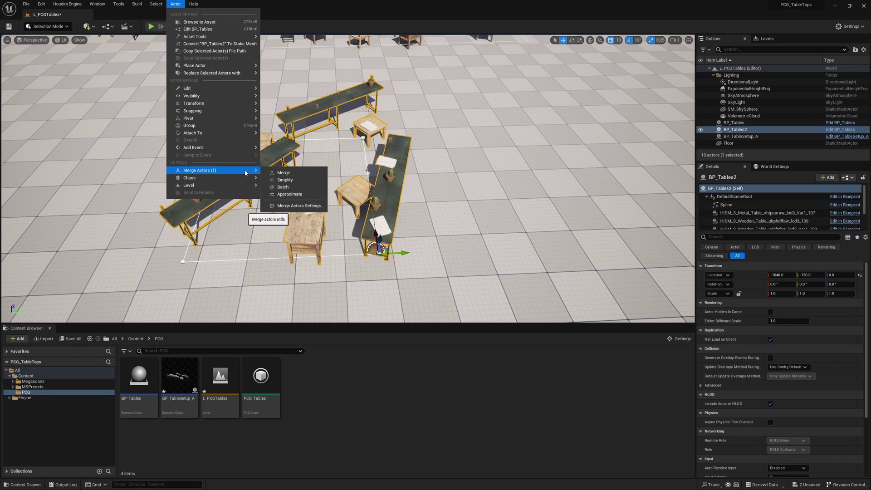
{"action": "left_click", "coordinate": [289, 174]}
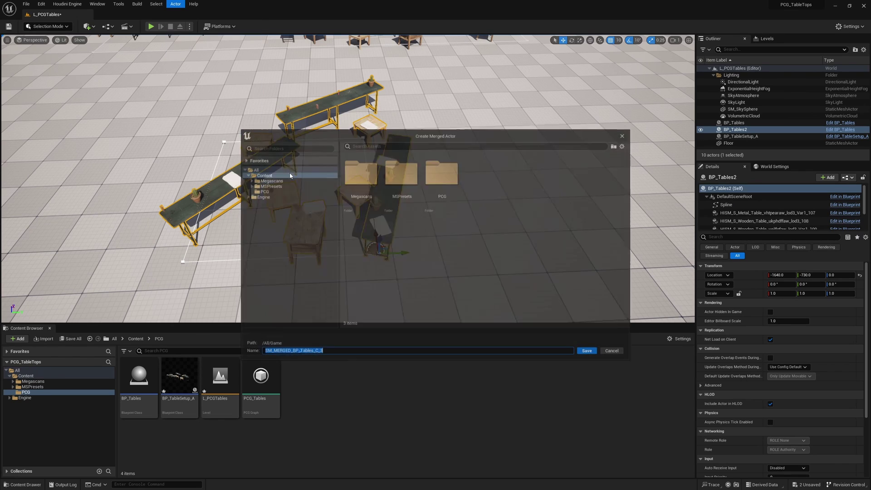
{"action": "double_click", "coordinate": [445, 185]}
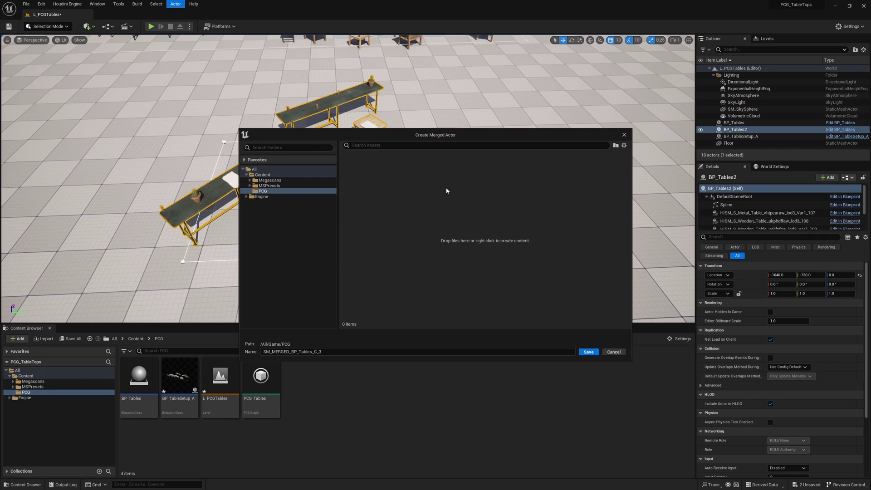
{"action": "left_click", "coordinate": [585, 352]}
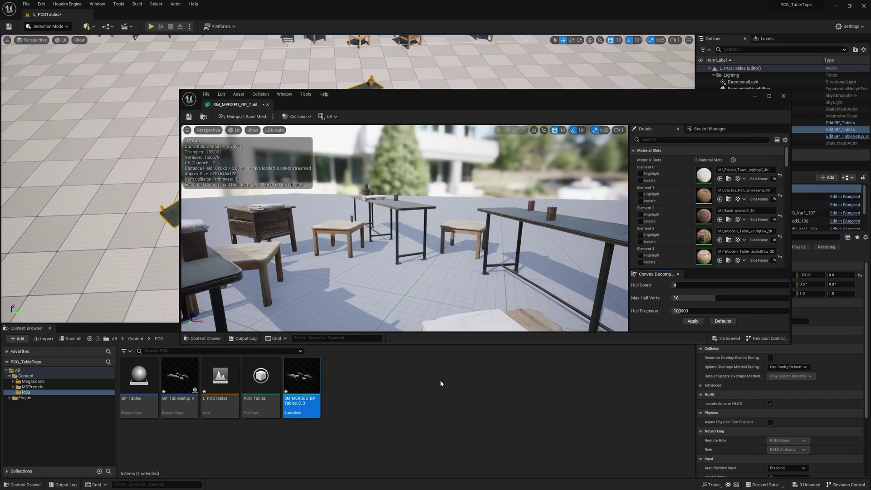
Step: Examine the table layout in the merged BP_Tables2 static mesh, and close its editor
{"action": "mouse_move", "coordinate": [412, 208]}
{"action": "right_mouse_down"}
{"action": "mouse_move", "coordinate": [412, 227]}
{"action": "mouse_move", "coordinate": [411, 208]}
{"action": "right_mouse_up"}
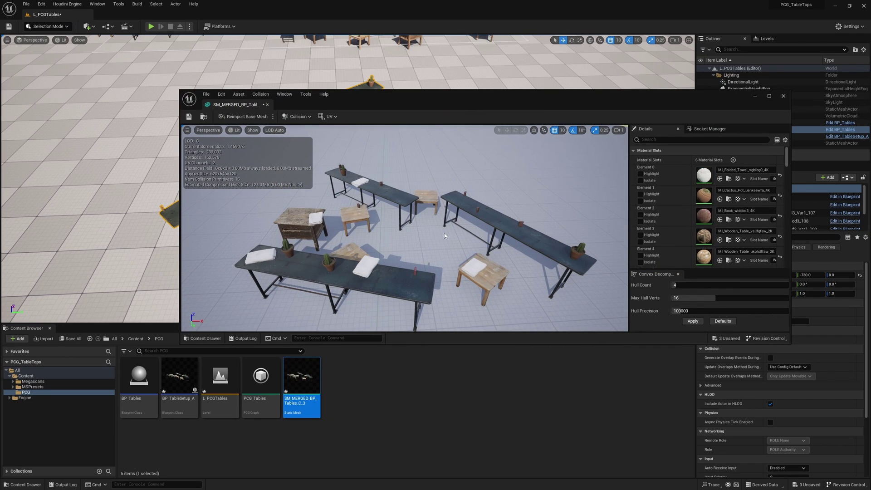
{"action": "right_click_drag", "start_coordinate": [445, 233], "coordinate": [492, 254]}
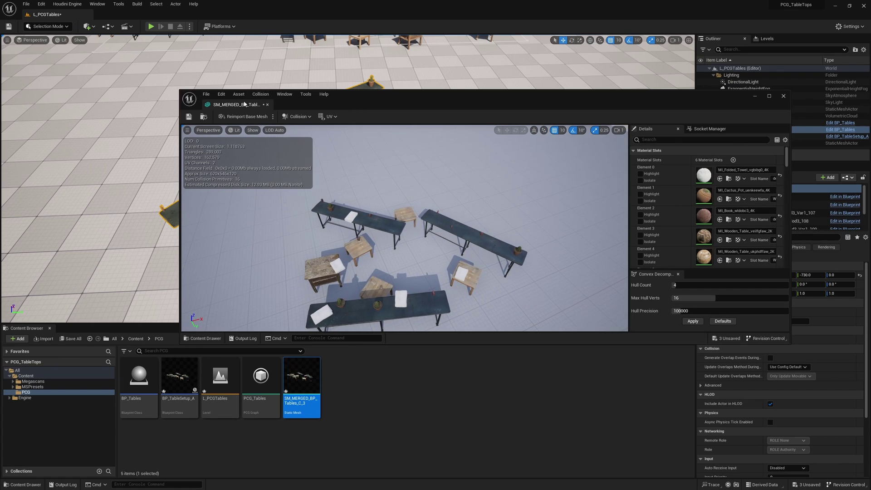
{"action": "left_click", "coordinate": [267, 104]}
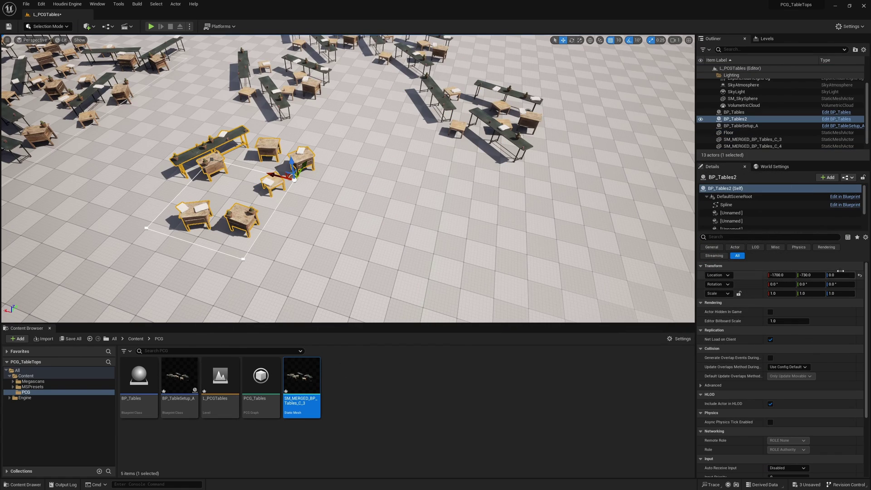
Step: Clear the PCG link on BP_Tables2, move the stamped tables to X -3190, and shift BP_Tables2 to X -1750
{"action": "scroll", "coordinate": [771, 209], "scroll_direction": "down", "scroll_amount": 5}
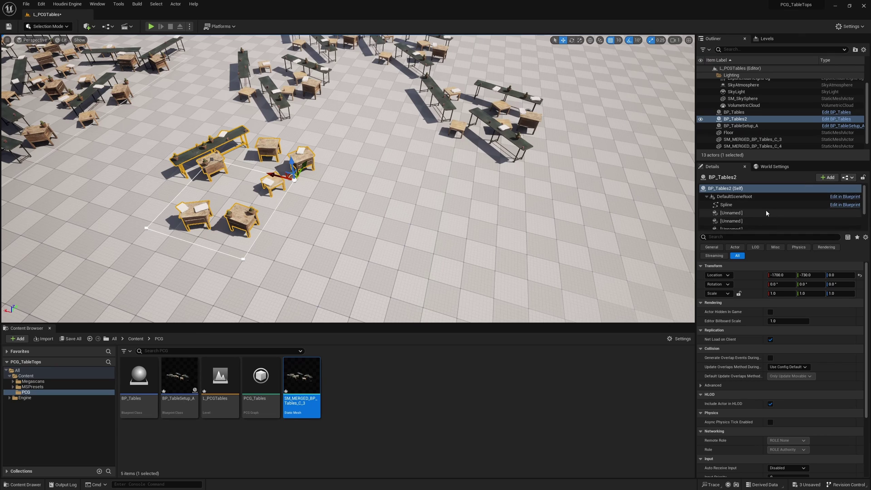
{"action": "left_click", "coordinate": [735, 226]}
{"action": "left_click", "coordinate": [840, 268]}
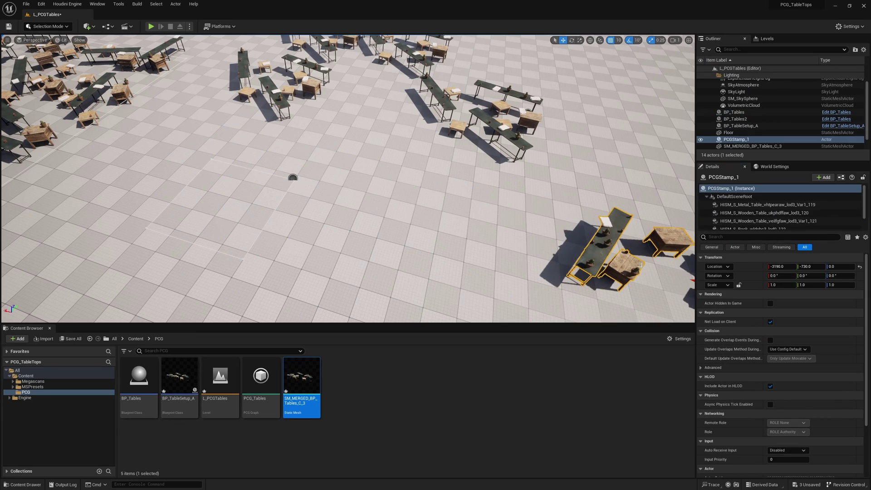
{"action": "left_click", "coordinate": [293, 178]}
{"action": "left_click_drag", "start_coordinate": [273, 176], "coordinate": [572, 247]}
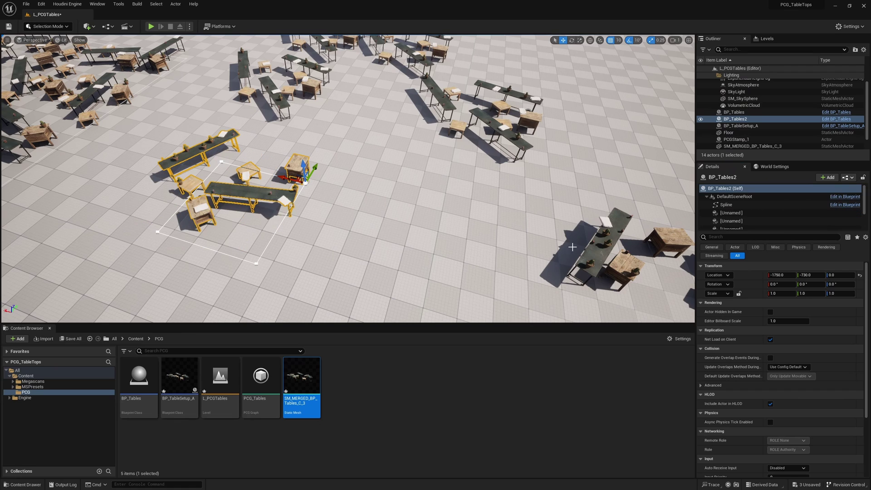
Step: Clear the PCG link on BP_Tables2 for a second stamp, and position that stamp beside the first one
{"action": "left_click", "coordinate": [721, 213]}
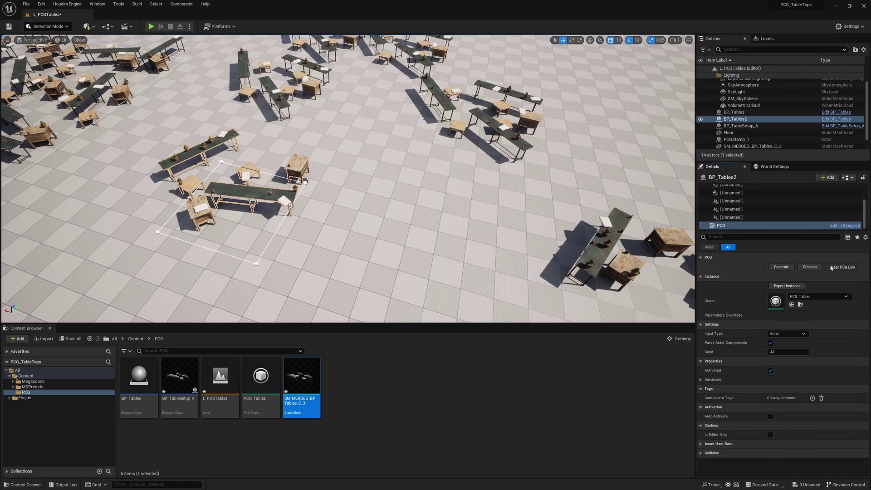
{"action": "left_click", "coordinate": [295, 180]}
{"action": "left_click_drag", "start_coordinate": [294, 180], "coordinate": [506, 228]}
{"action": "right_click_drag", "start_coordinate": [506, 228], "coordinate": [544, 231]}
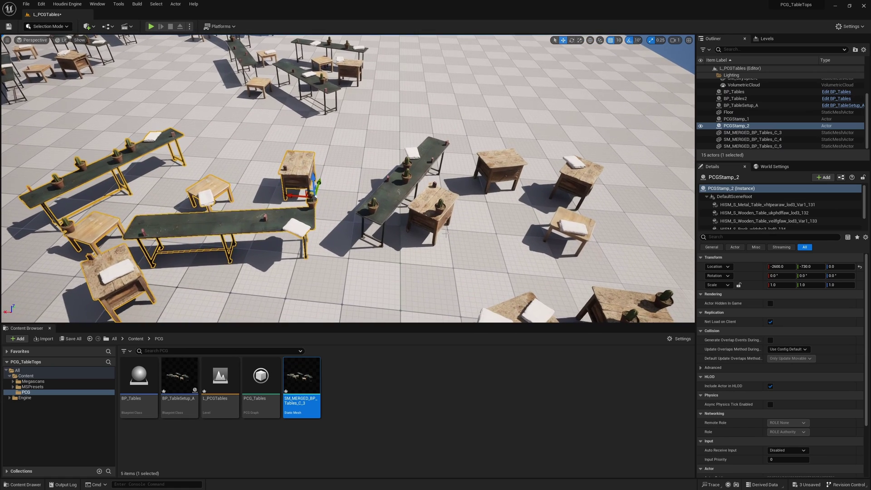
{"action": "left_click", "coordinate": [564, 200]}
{"action": "left_click_drag", "start_coordinate": [393, 218], "coordinate": [447, 206]}
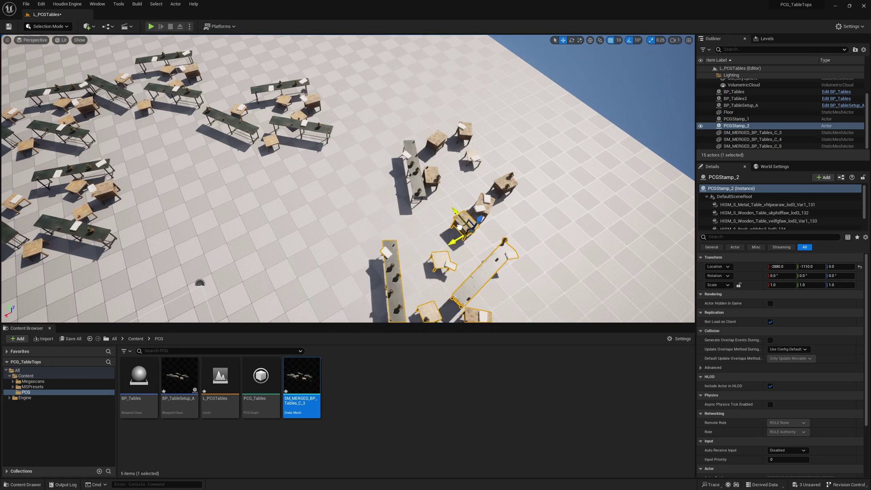
Step: Move the BP_TableSetup_A actor to X -2710, Y -510, next to the two stamped table groups
{"action": "left_click", "coordinate": [292, 127]}
{"action": "left_click", "coordinate": [292, 125]}
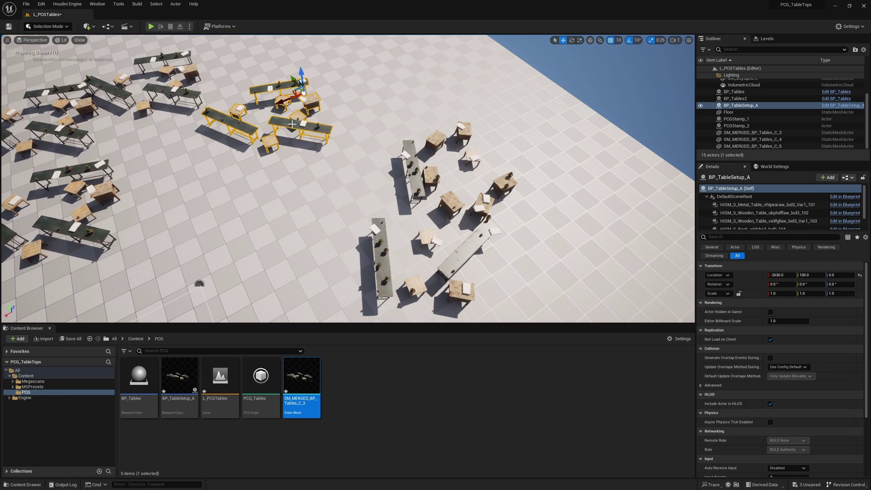
{"action": "left_click_drag", "start_coordinate": [292, 94], "coordinate": [362, 154]}
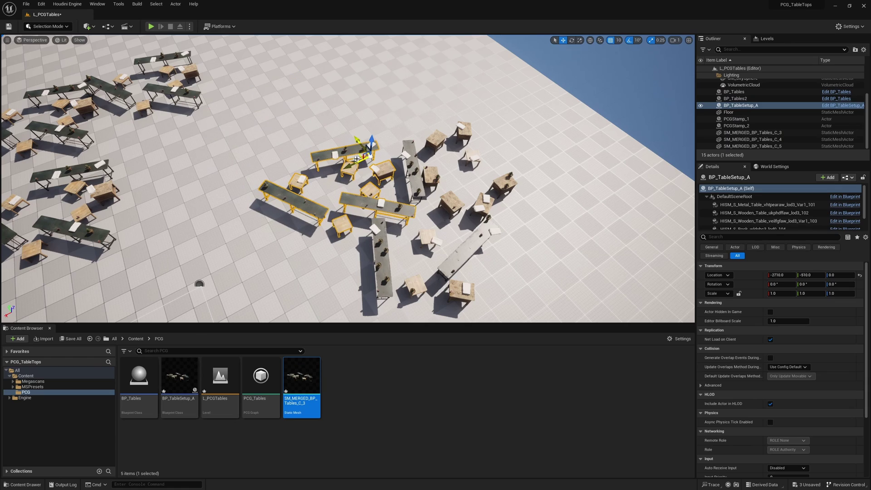
{"action": "right_click_drag", "start_coordinate": [361, 154], "coordinate": [297, 137]}
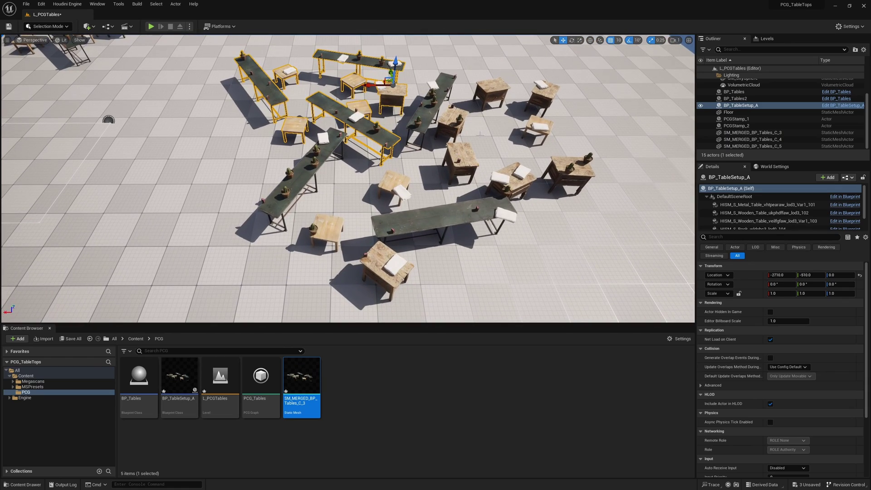
Step: Merge BP_TableSetup_A and the two stamped table actors into one Nanite-enabled static mesh in the PCG folder
{"action": "left_click", "coordinate": [423, 115], "text": "ctrl"}
{"action": "left_click", "coordinate": [432, 223], "text": "ctrl"}
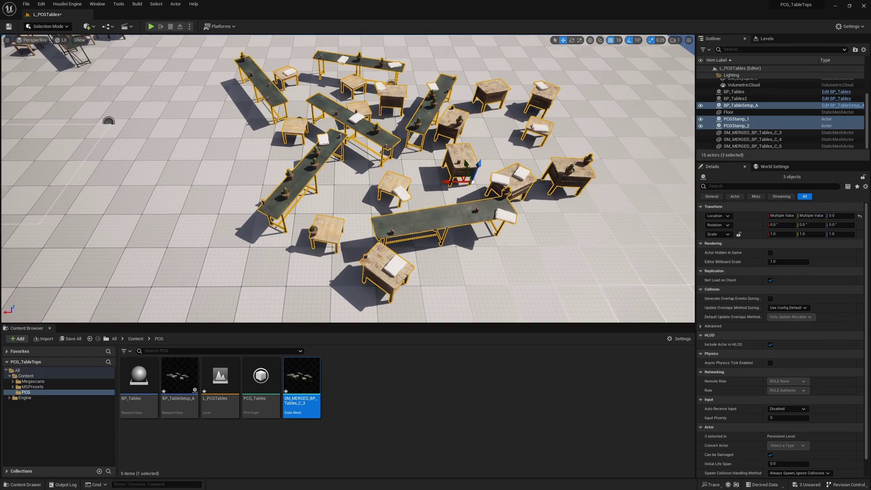
{"action": "key", "text": "f"}
{"action": "left_click", "coordinate": [176, 4]}
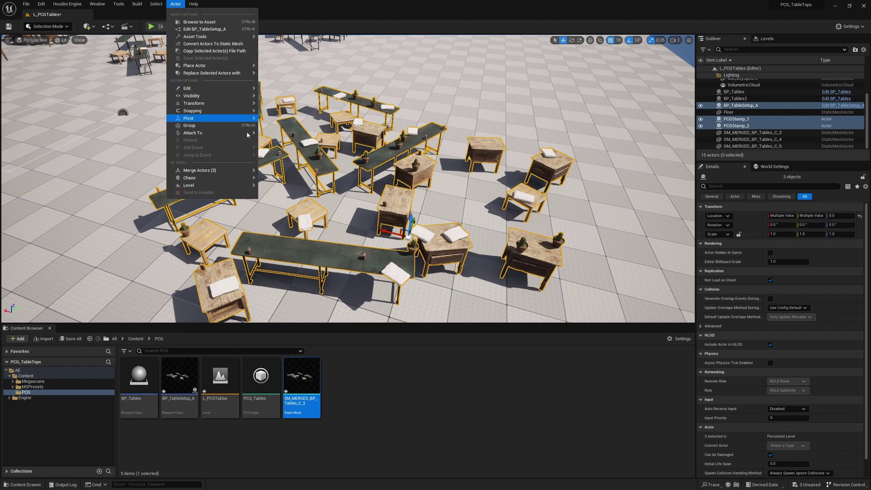
{"action": "mouse_move", "coordinate": [217, 171]}
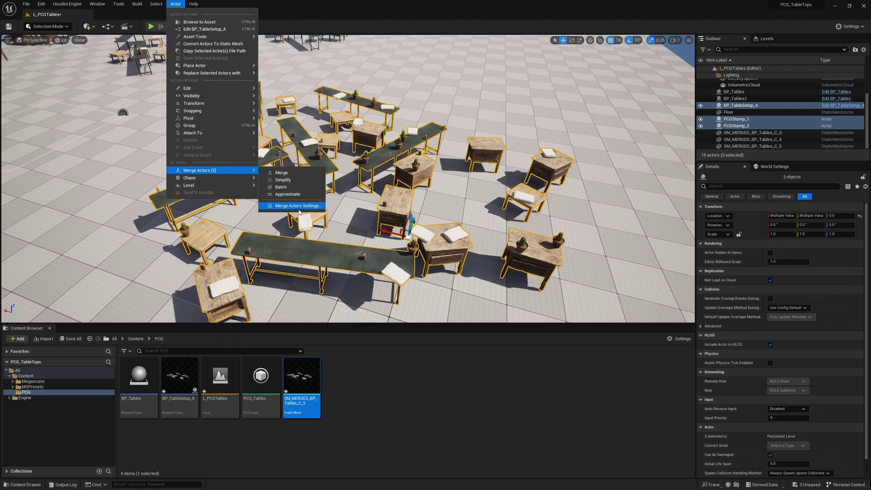
{"action": "left_click", "coordinate": [302, 206]}
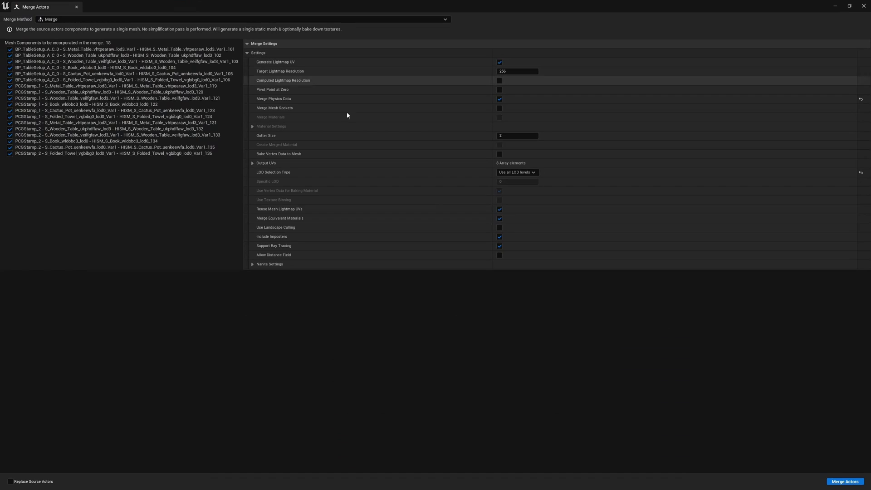
{"action": "left_click", "coordinate": [253, 264]}
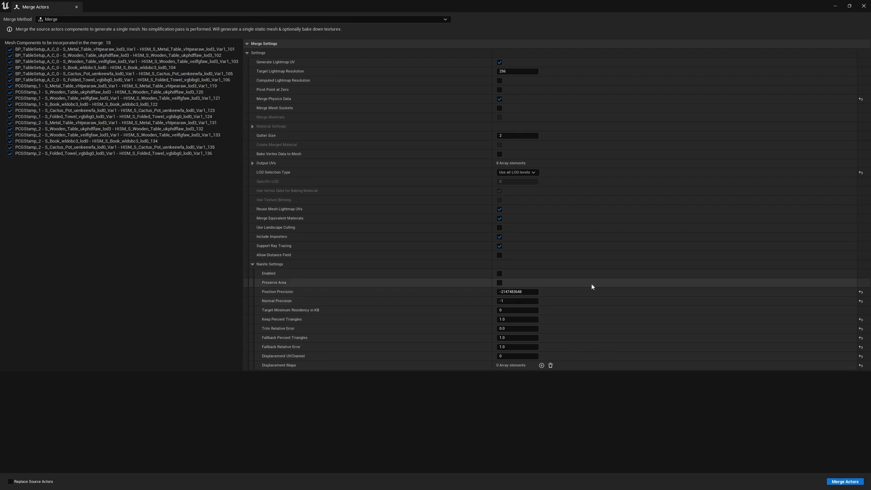
{"action": "left_click", "coordinate": [499, 273]}
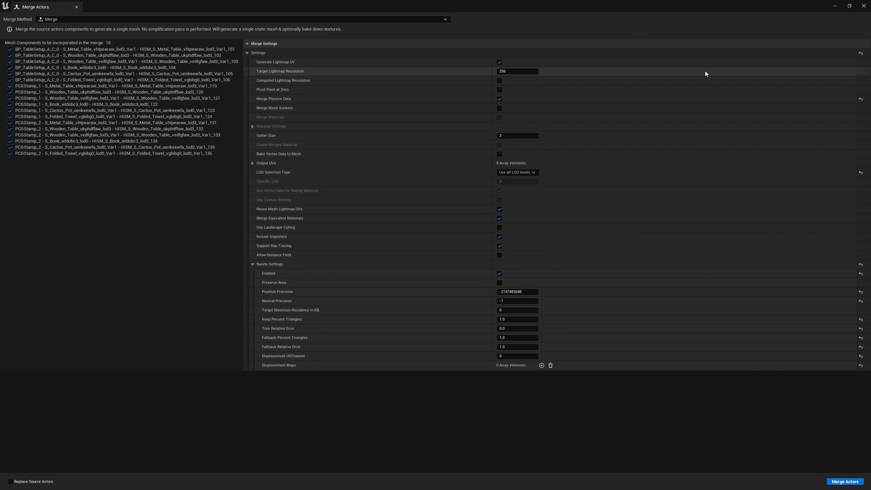
{"action": "double_click", "coordinate": [671, 10]}
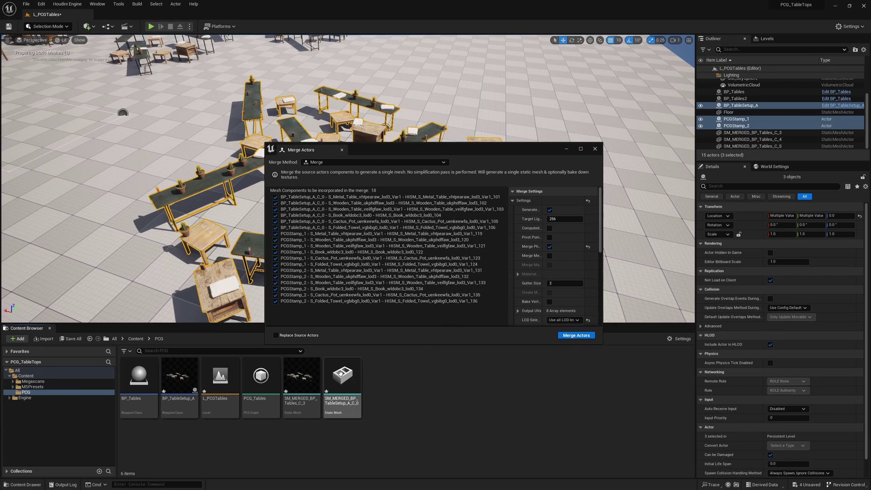
Step: Examine the combined static mesh SM_MERGED_BP_TableSetup_A_C_0 with its Nanite statistics, and close its editor
{"action": "left_click", "coordinate": [355, 376]}
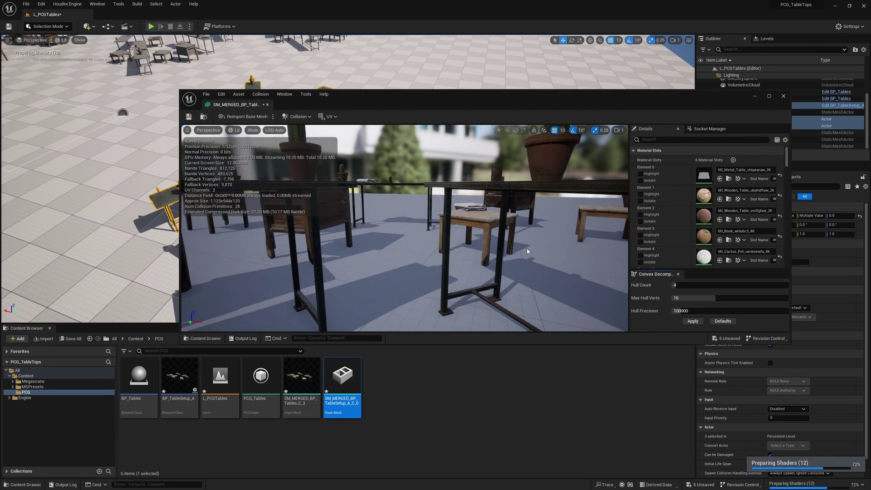
{"action": "key", "text": "s"}
{"action": "right_click_drag", "start_coordinate": [526, 250], "coordinate": [558, 293]}
{"action": "right_click_drag", "start_coordinate": [493, 244], "coordinate": [493, 244]}
{"action": "left_click", "coordinate": [267, 104]}
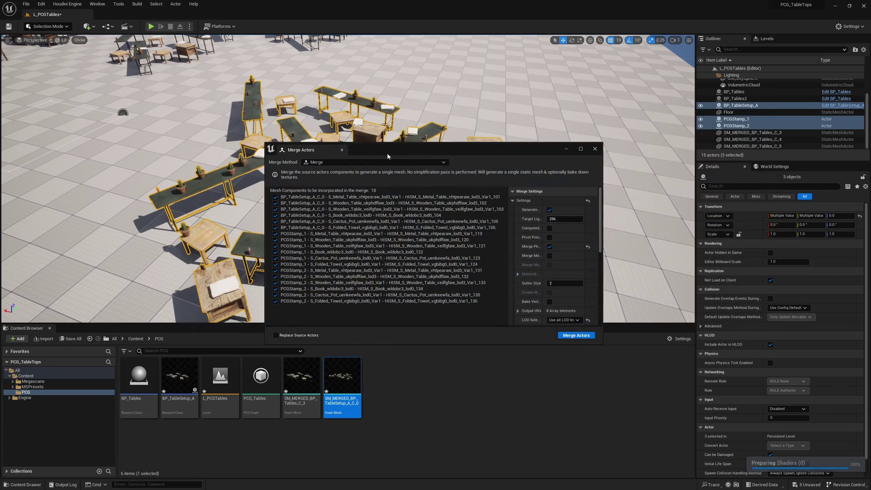
Step: Close Merge Actors and place SM_MERGED_BP_TableSetup_A_C_0 in the level at X -2020, Y -1810
{"action": "left_click", "coordinate": [595, 150]}
{"action": "right_click_drag", "start_coordinate": [513, 182], "coordinate": [407, 176]}
{"action": "left_click_drag", "start_coordinate": [343, 379], "coordinate": [393, 177]}
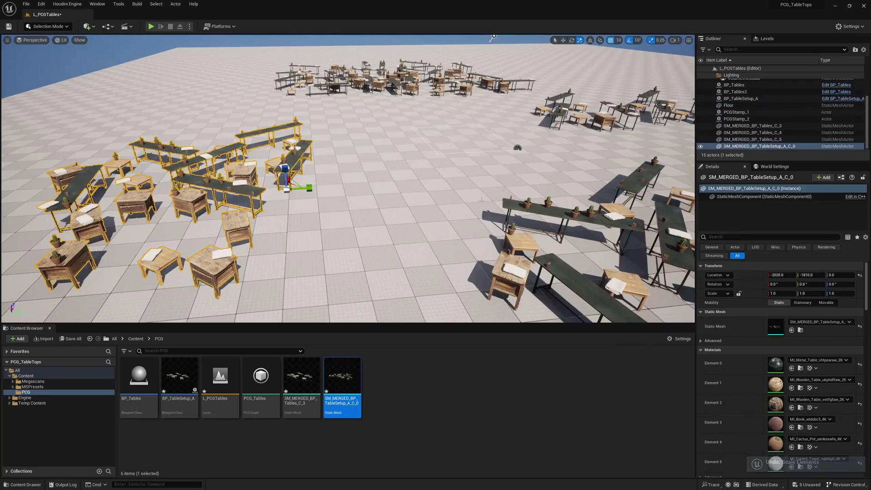
Step: Shift the BP_Tables2 actor along Y to -710 so its table arrangement regenerates
{"action": "right_click_drag", "start_coordinate": [392, 182], "coordinate": [364, 187]}
{"action": "left_click", "coordinate": [365, 189]}
{"action": "left_click_drag", "start_coordinate": [386, 198], "coordinate": [399, 199]}
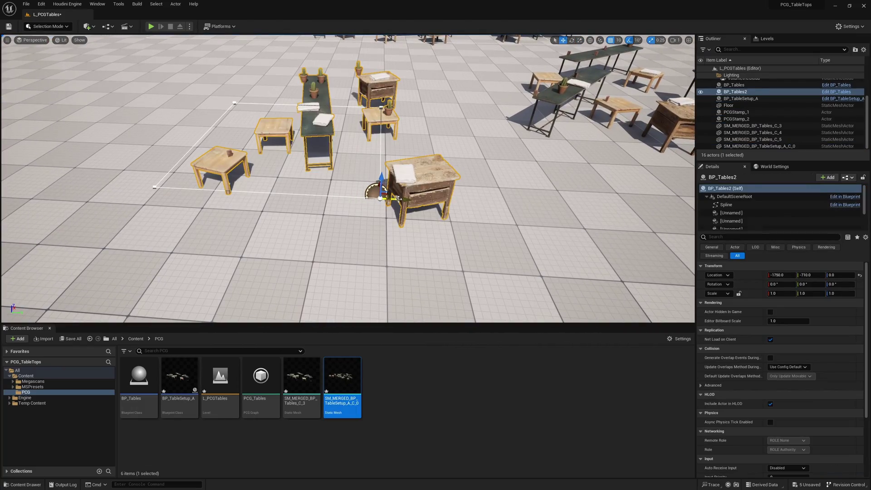
Step: Shift the BP_Tables2 actor along Y to -750 to regenerate its table arrangement
{"action": "right_click_drag", "start_coordinate": [399, 199], "coordinate": [442, 215]}
{"action": "left_click_drag", "start_coordinate": [457, 234], "coordinate": [449, 237]}
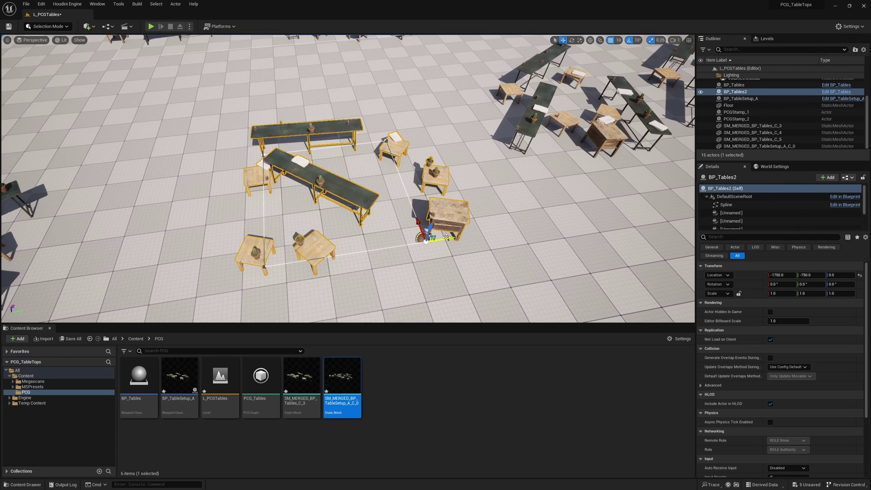
Step: Examine the instanced mesh components of the BP_Tables actor, and compare them with the stamped BP_TableSetup_A actor in the level
{"action": "mouse_move", "coordinate": [361, 178]}
{"action": "right_mouse_down"}
{"action": "mouse_move", "coordinate": [365, 152]}
{"action": "mouse_move", "coordinate": [361, 171]}
{"action": "right_mouse_up"}
{"action": "left_click", "coordinate": [355, 181]}
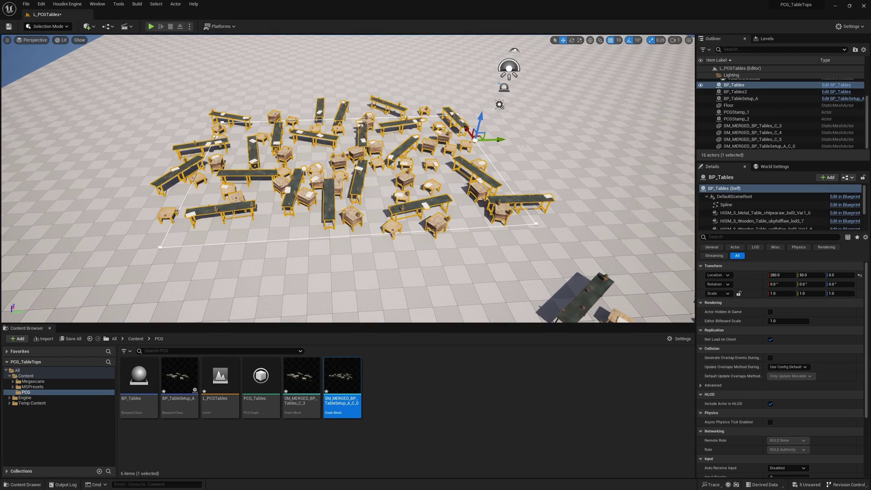
{"action": "mouse_move", "coordinate": [494, 191]}
{"action": "right_mouse_down"}
{"action": "mouse_move", "coordinate": [496, 169]}
{"action": "mouse_move", "coordinate": [494, 191]}
{"action": "right_mouse_up"}
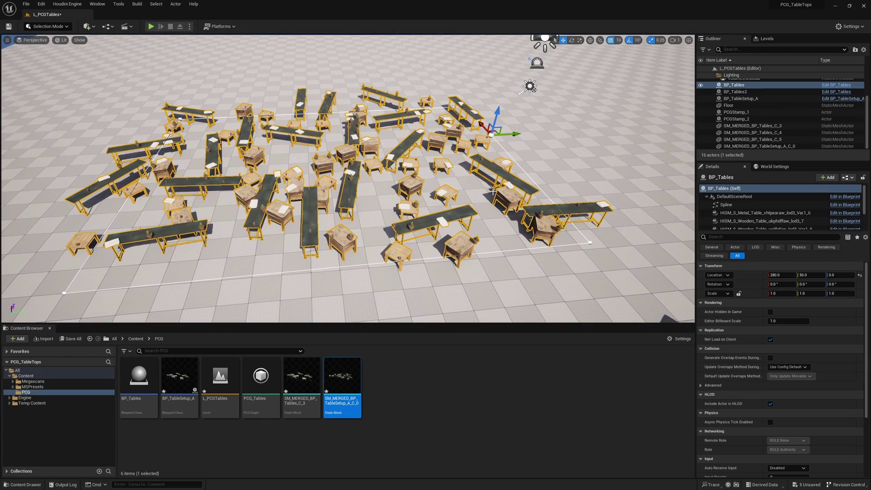
{"action": "scroll", "coordinate": [769, 217], "scroll_direction": "down", "scroll_amount": 3}
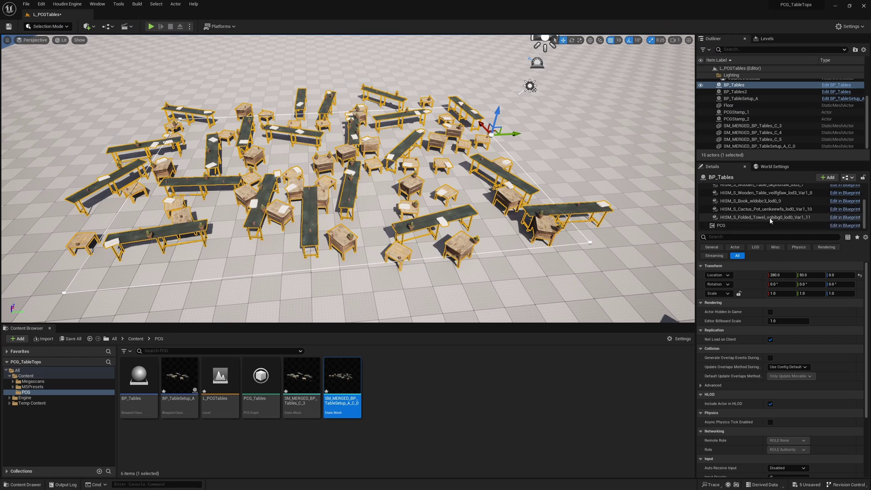
{"action": "scroll", "coordinate": [758, 197], "scroll_direction": "up", "scroll_amount": 2}
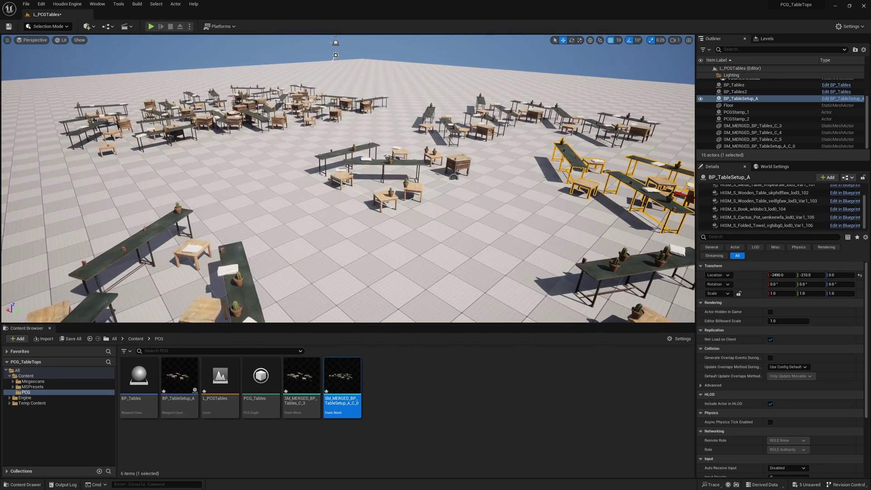
{"action": "right_click_drag", "start_coordinate": [408, 204], "coordinate": [291, 222]}
{"action": "right_click_drag", "start_coordinate": [414, 173], "coordinate": [447, 165]}
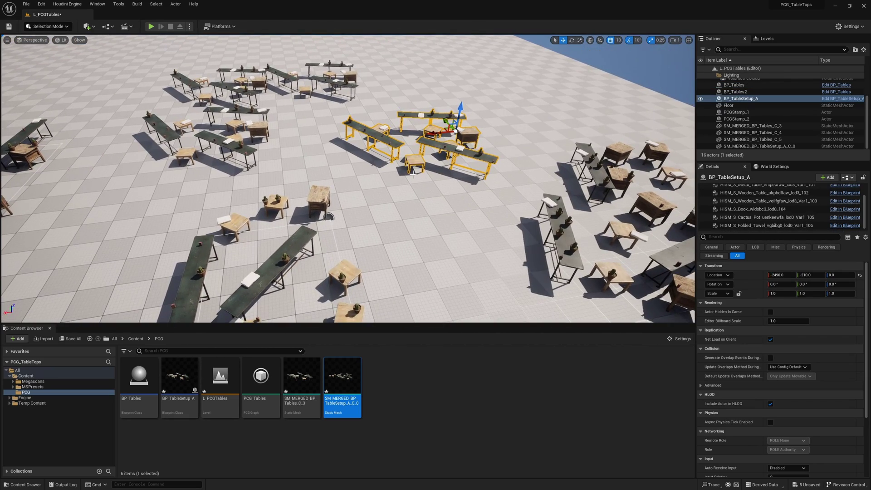